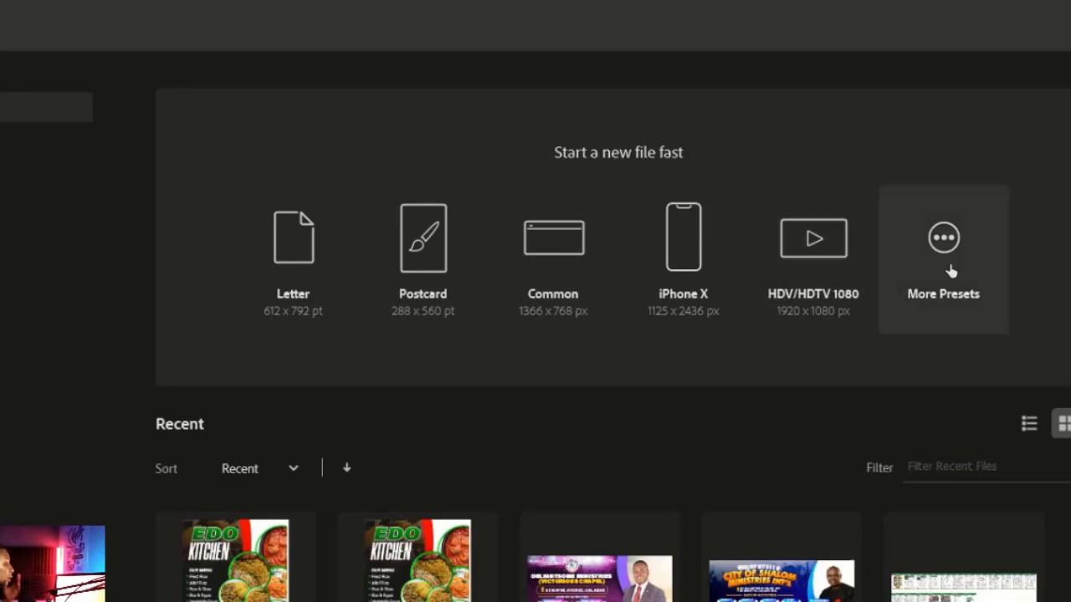
scroll(545, 464, down, 2)
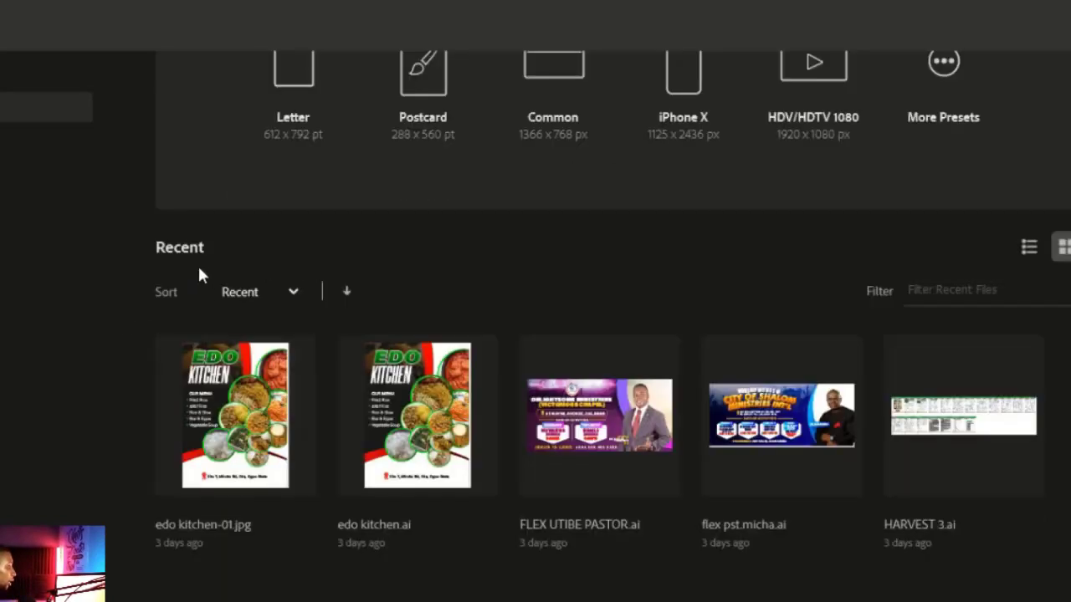
scroll(466, 433, down, 2)
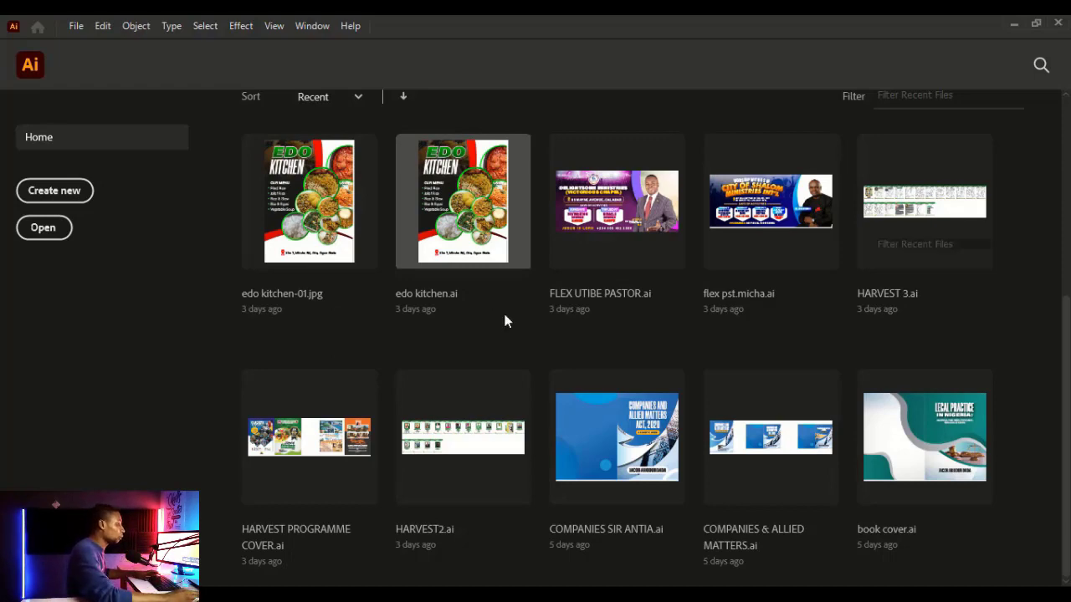
scroll(504, 321, up, 3)
click(912, 249)
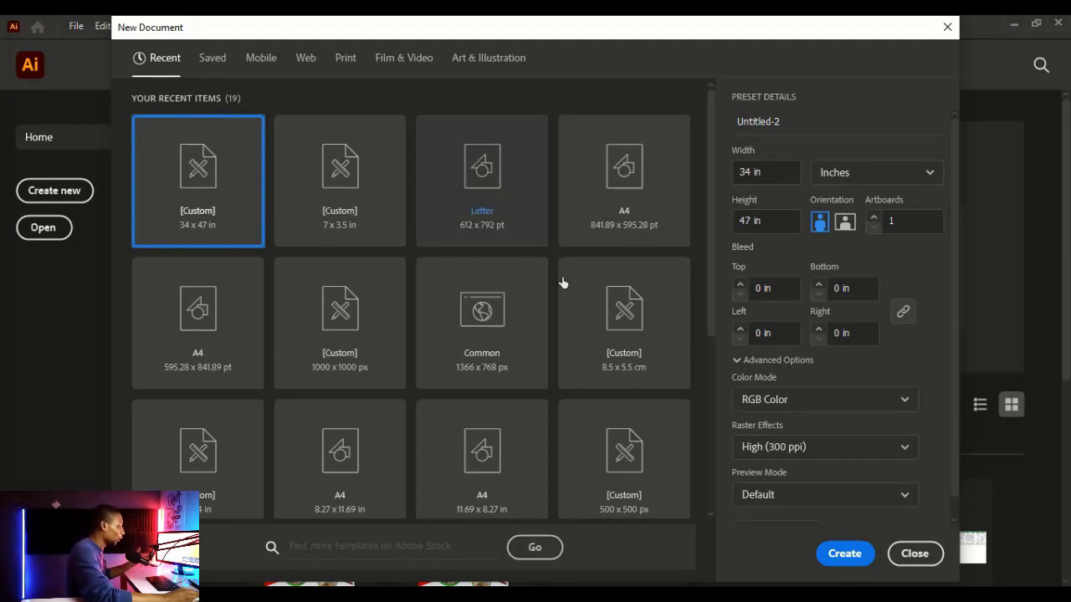
click(896, 554)
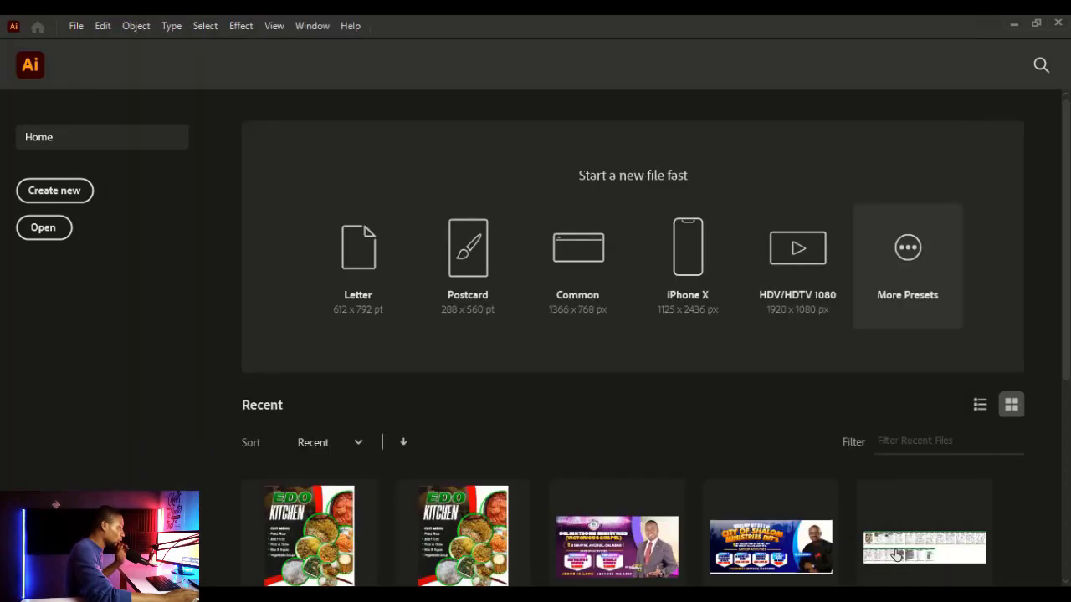
Start a new document and examine the Saved, Mobile, Web, Print, Film & Video and Art & Illustration presets.
click(64, 191)
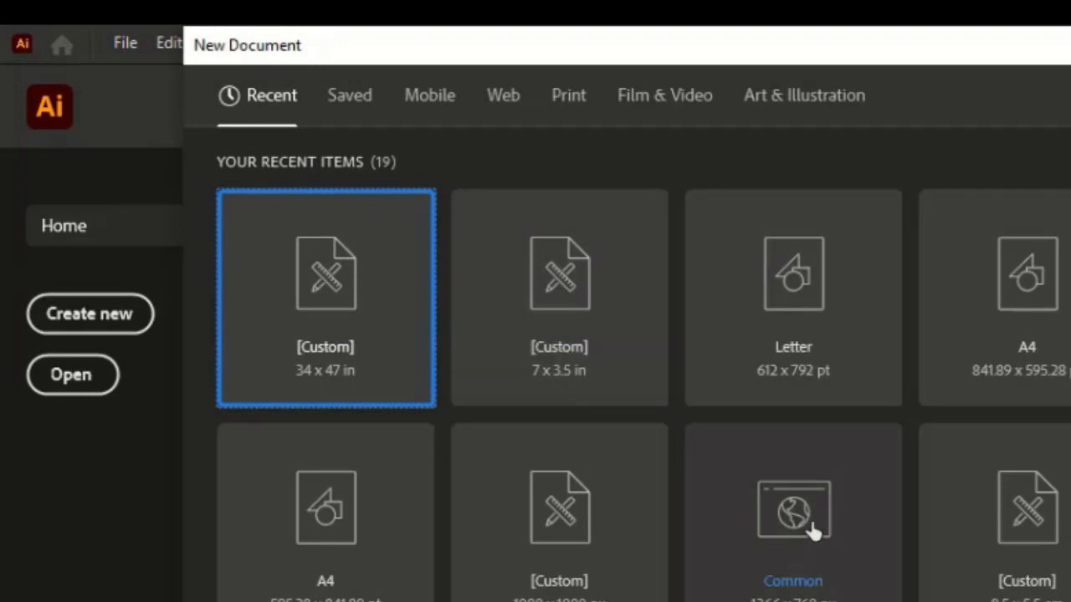
click(348, 94)
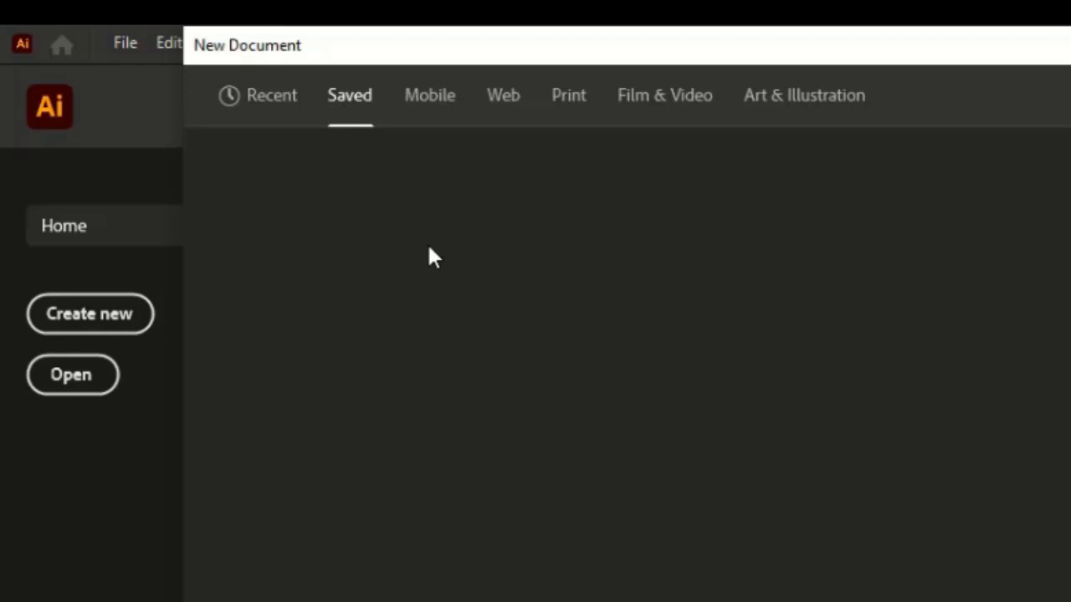
click(441, 98)
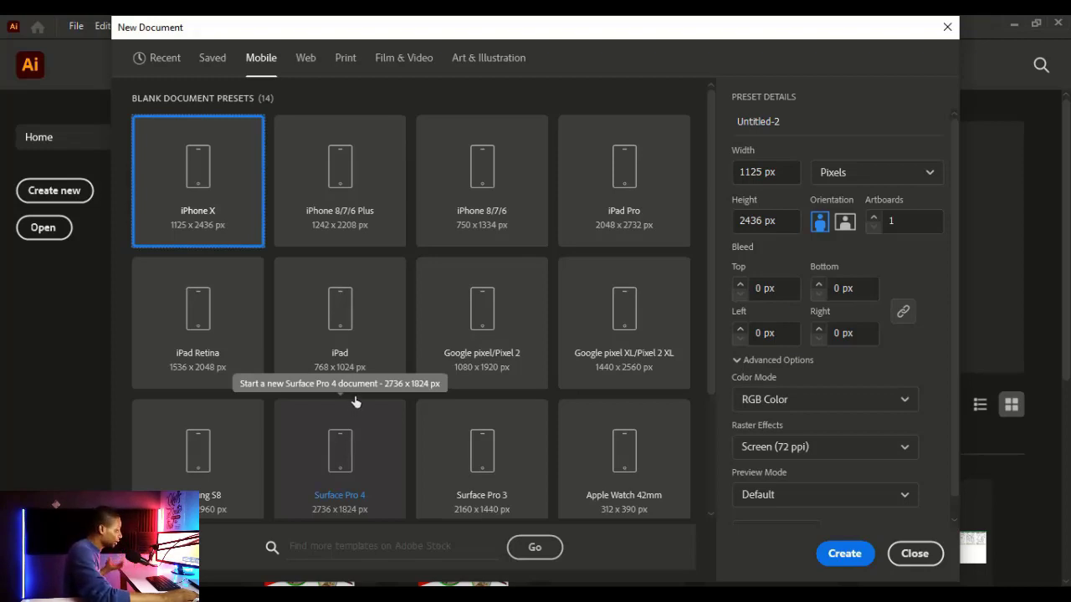
scroll(300, 307, down, 2)
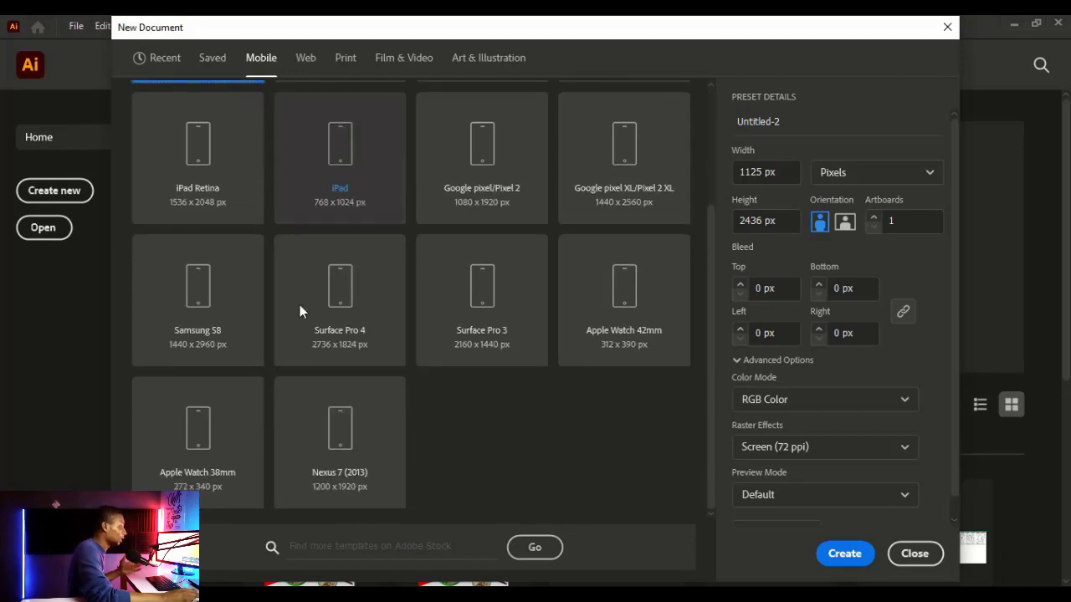
scroll(347, 376, up, 2)
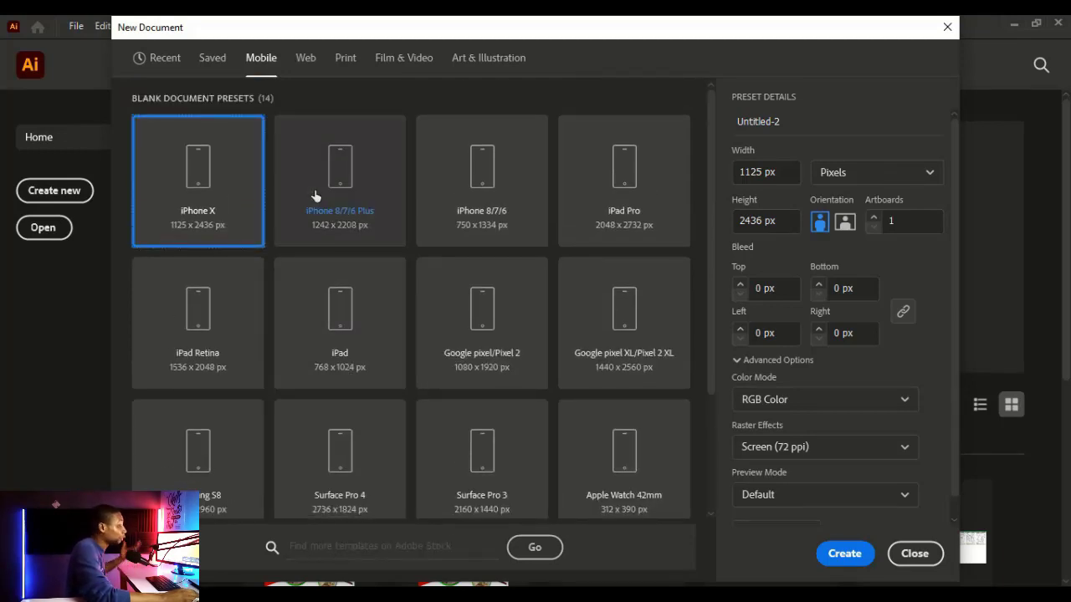
click(306, 58)
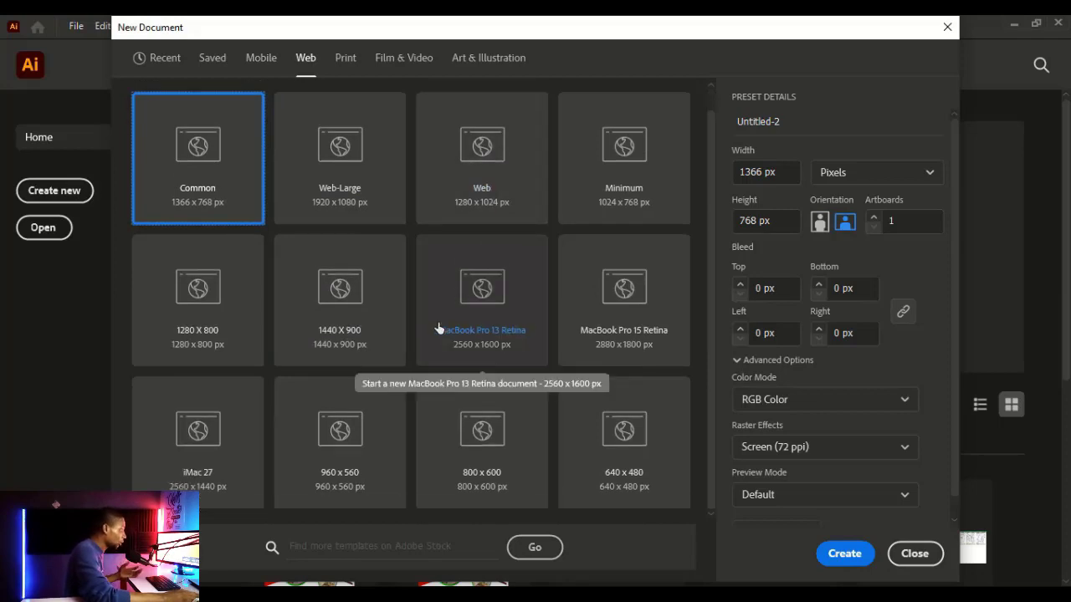
click(345, 58)
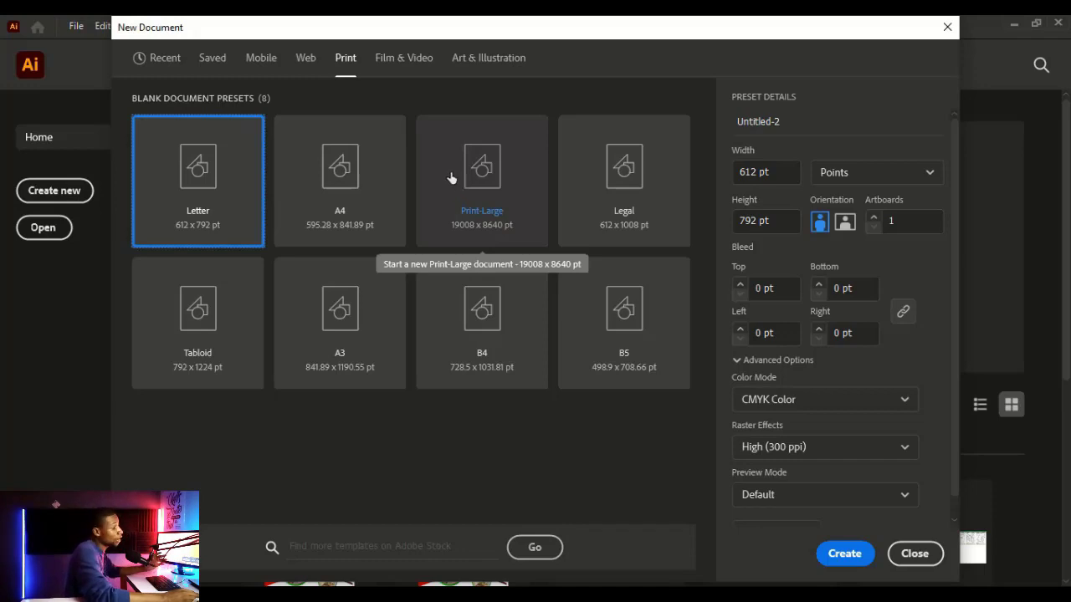
click(404, 58)
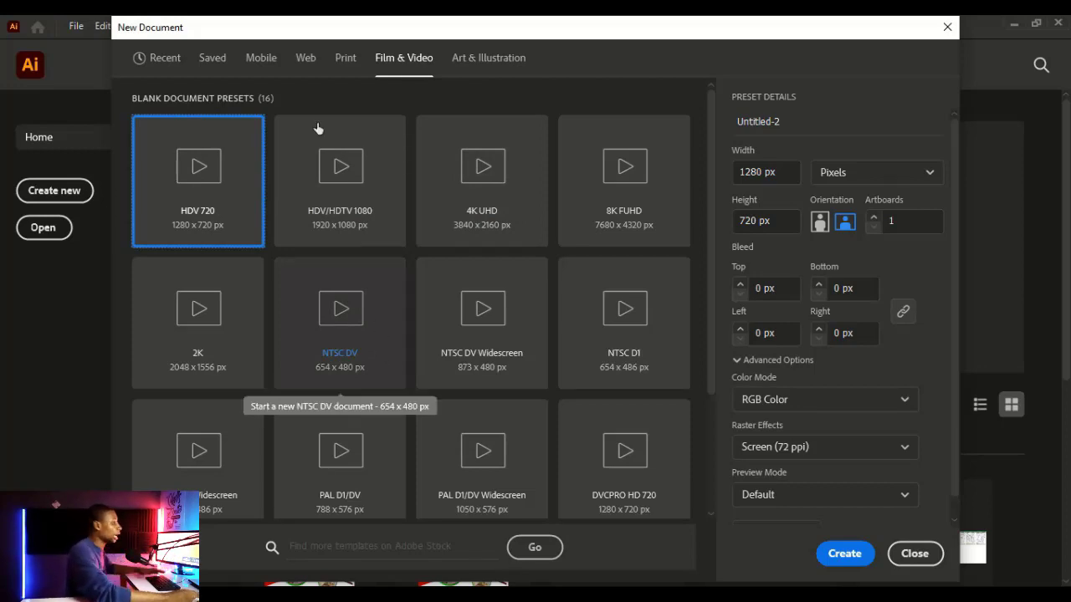
click(484, 57)
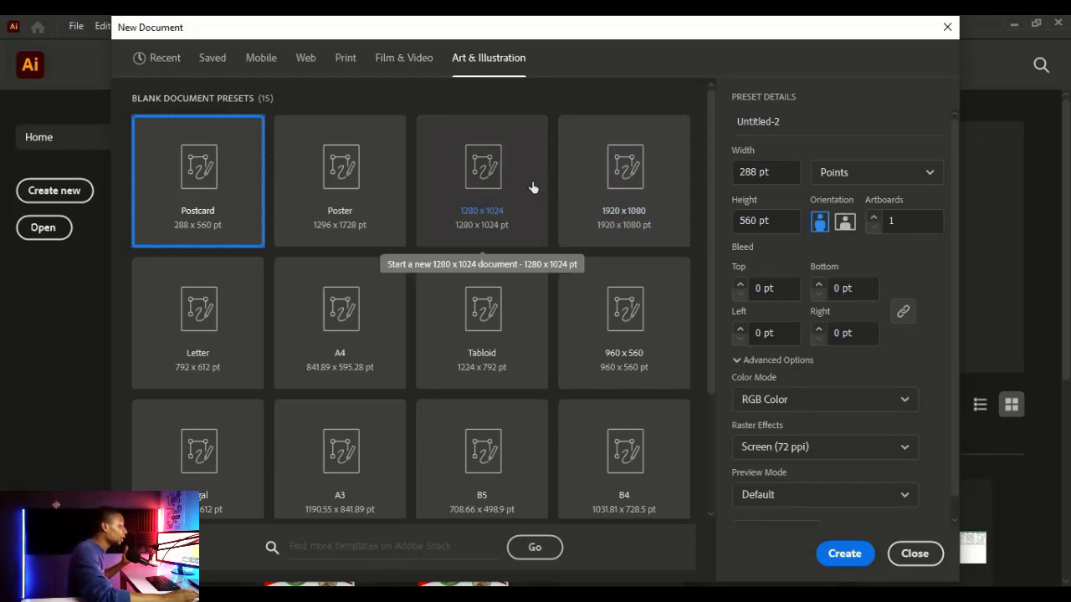
Choose the A4 print preset for the new document and set it to landscape orientation.
click(345, 59)
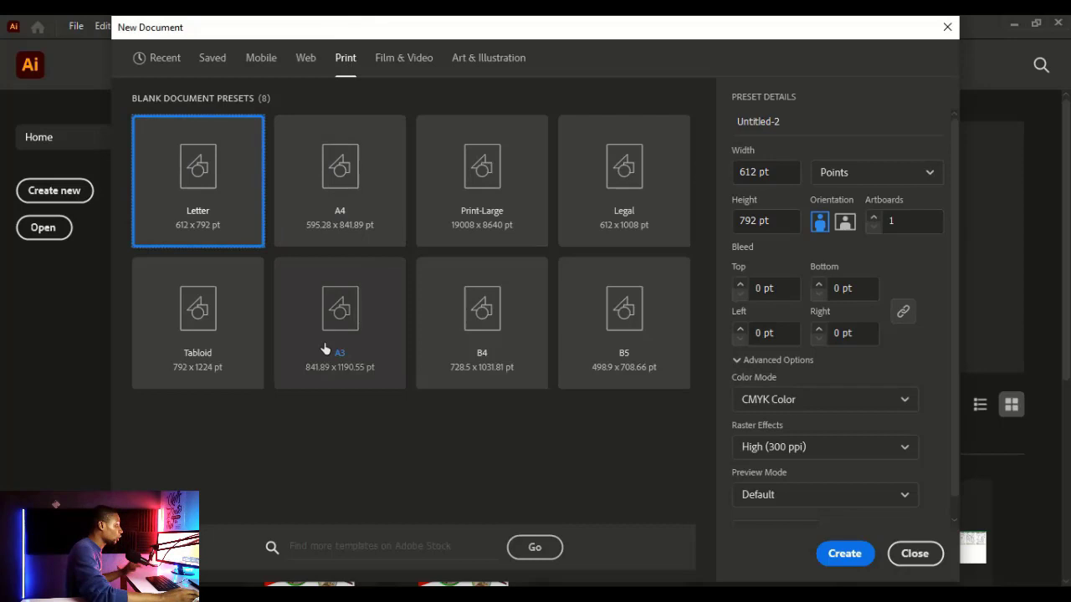
click(334, 210)
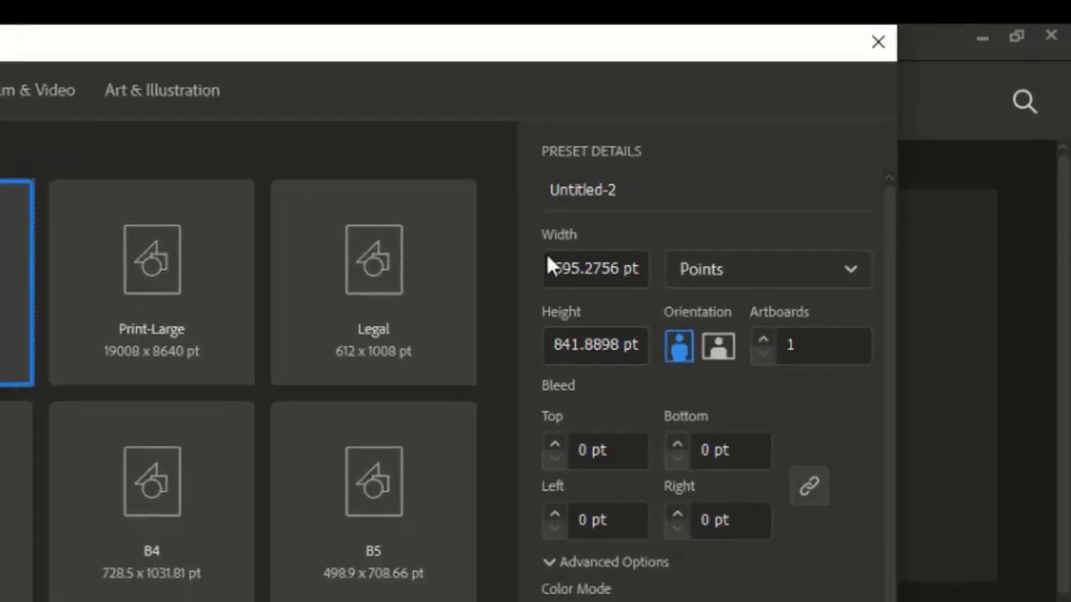
click(715, 350)
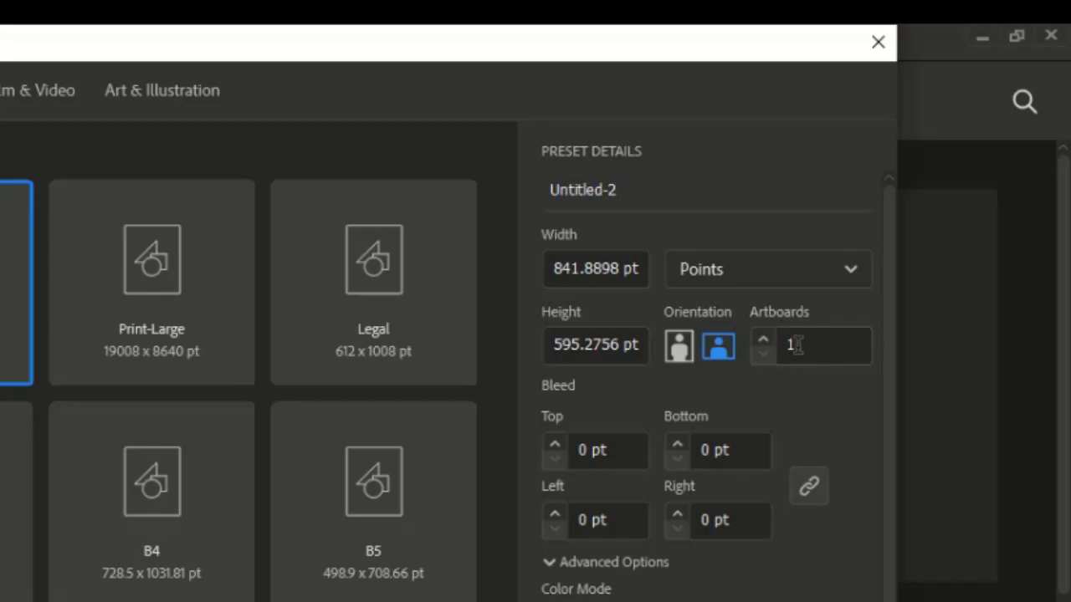
Check the unit, color mode and preview mode choices, keeping Points, CMYK Color and Default.
click(814, 277)
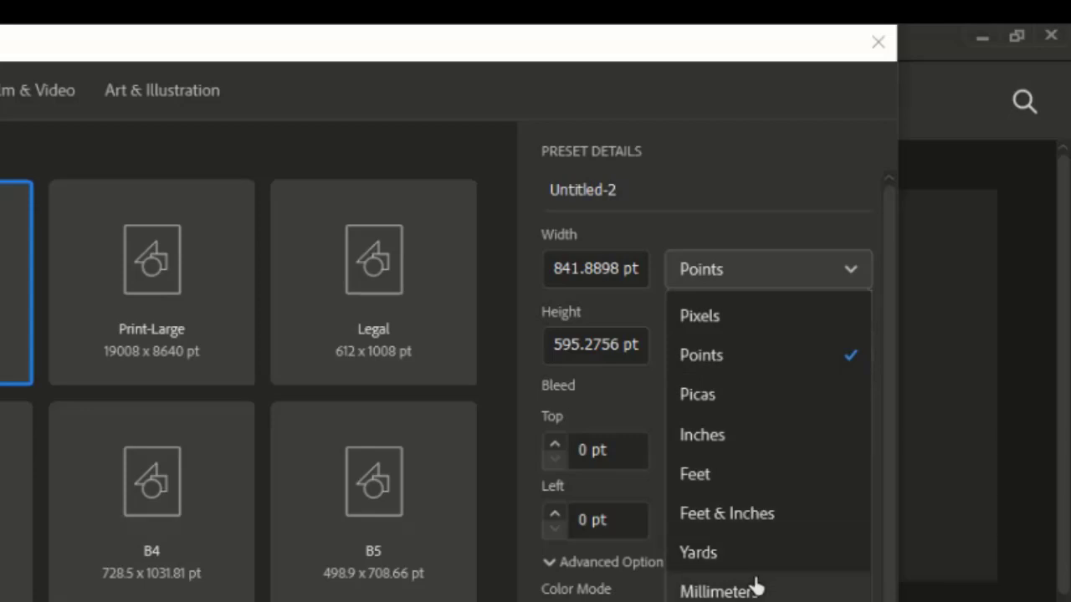
click(818, 343)
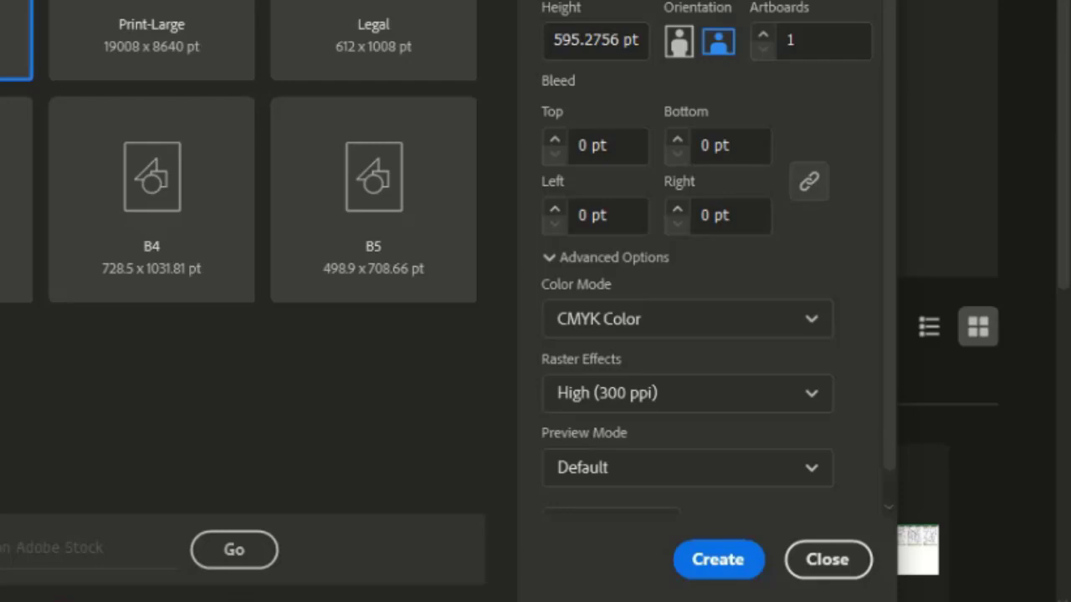
click(759, 326)
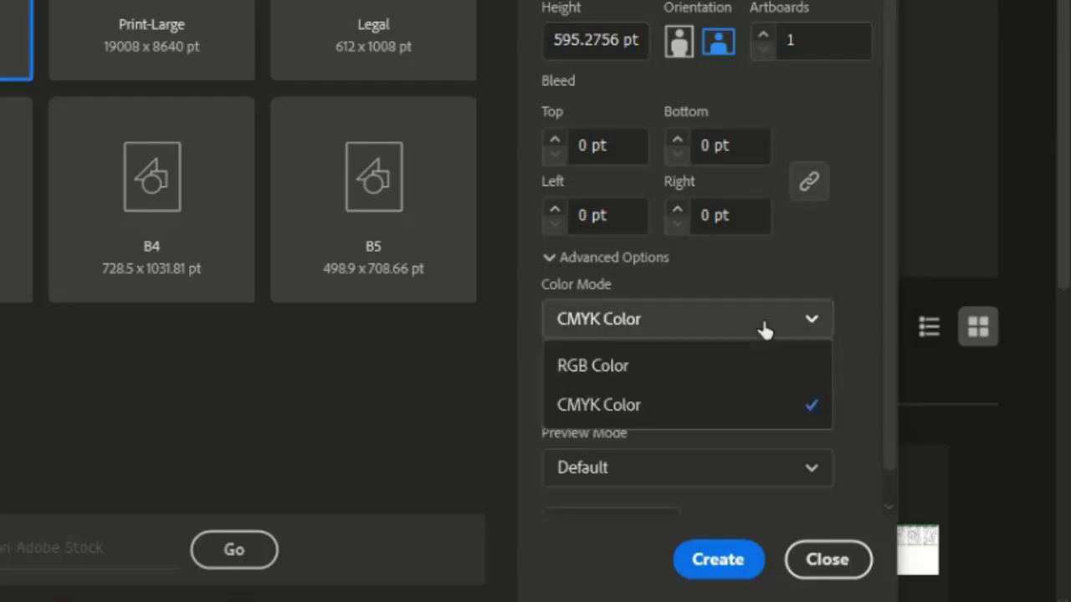
click(691, 406)
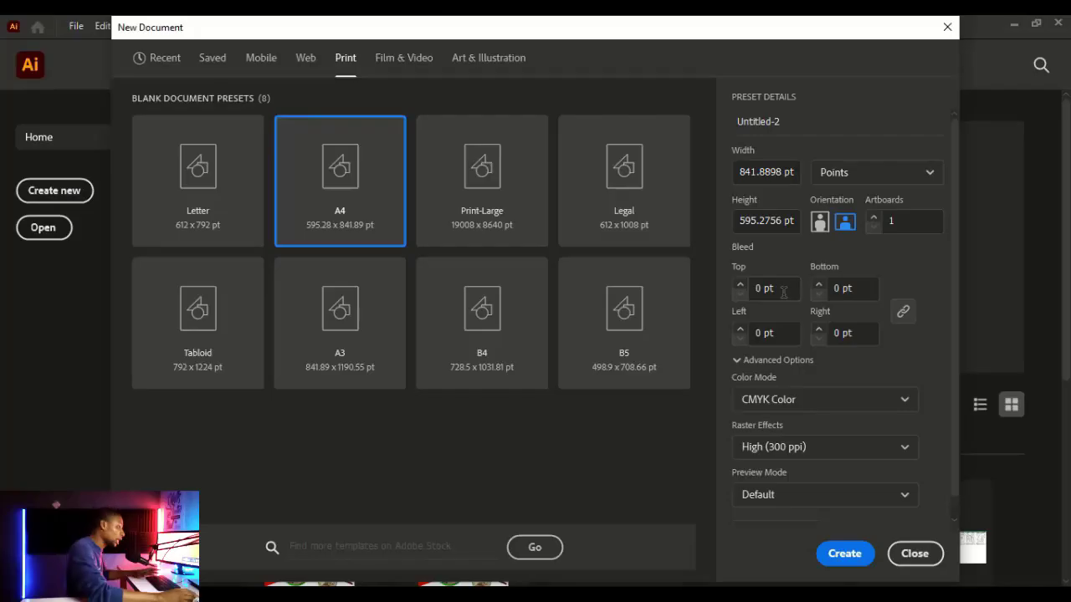
scroll(793, 435, down, 1)
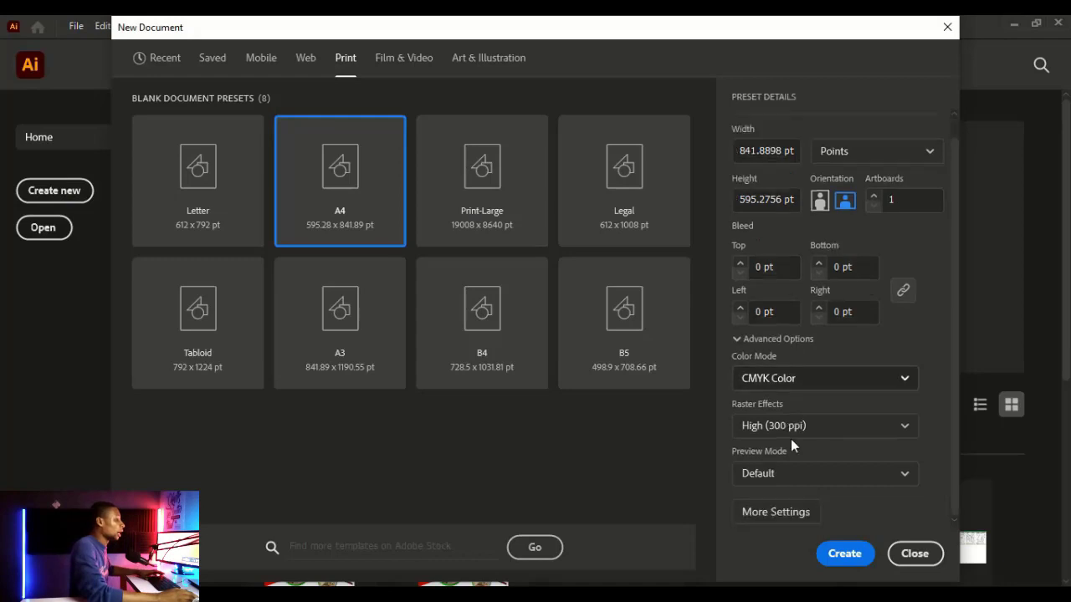
click(766, 479)
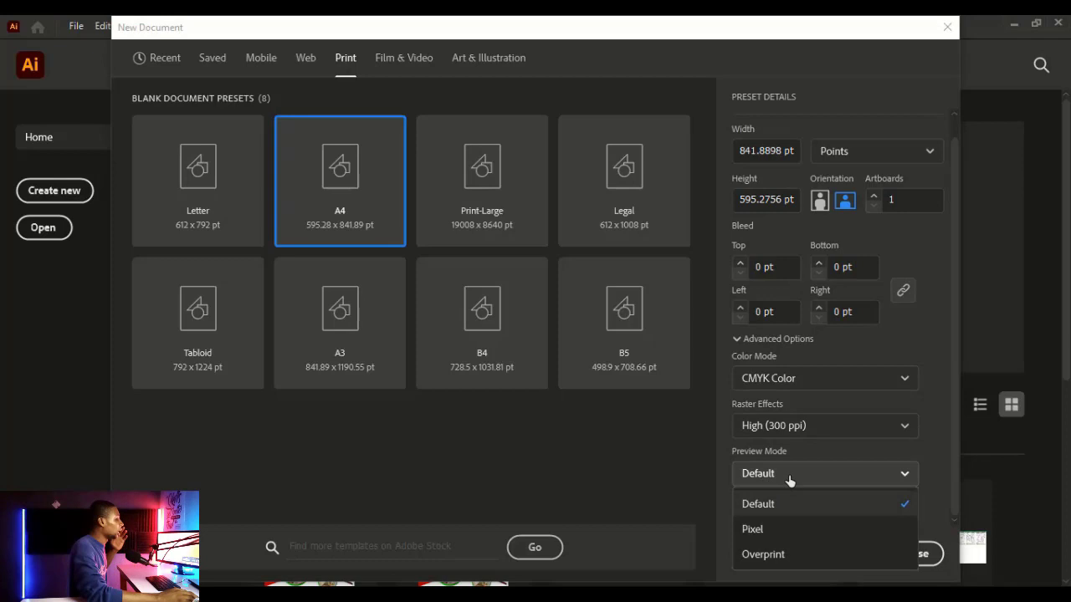
click(790, 473)
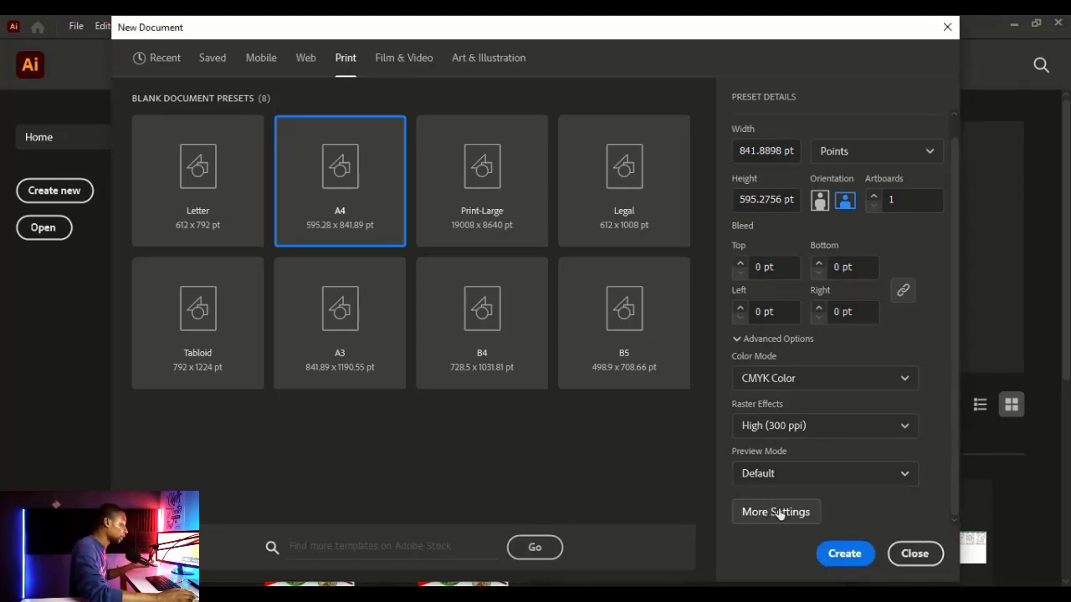
Look over the additional document settings without changing them, and create the landscape A4 document.
click(781, 511)
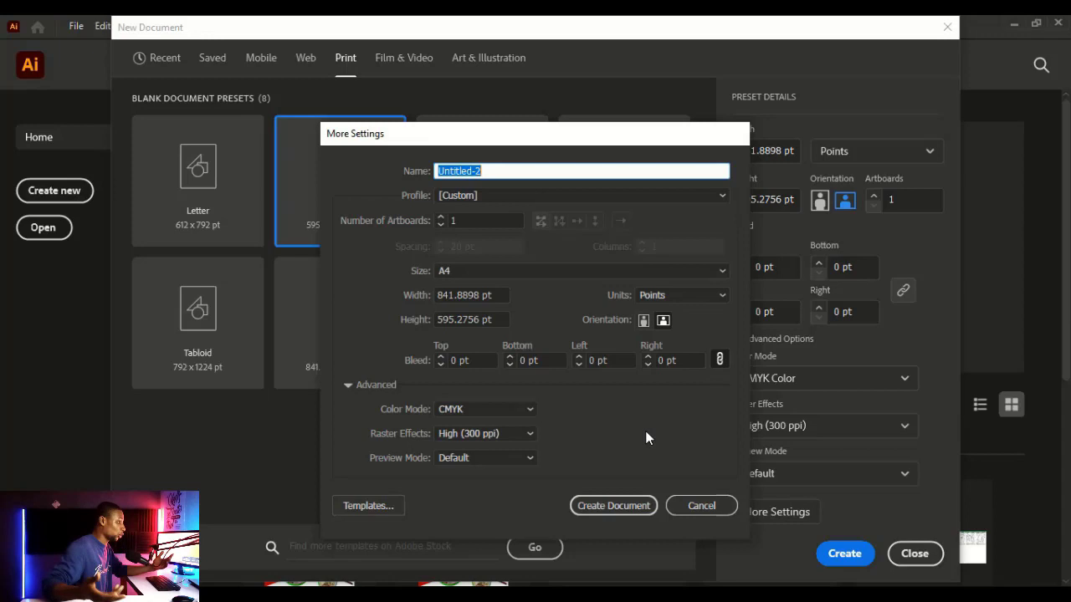
click(701, 506)
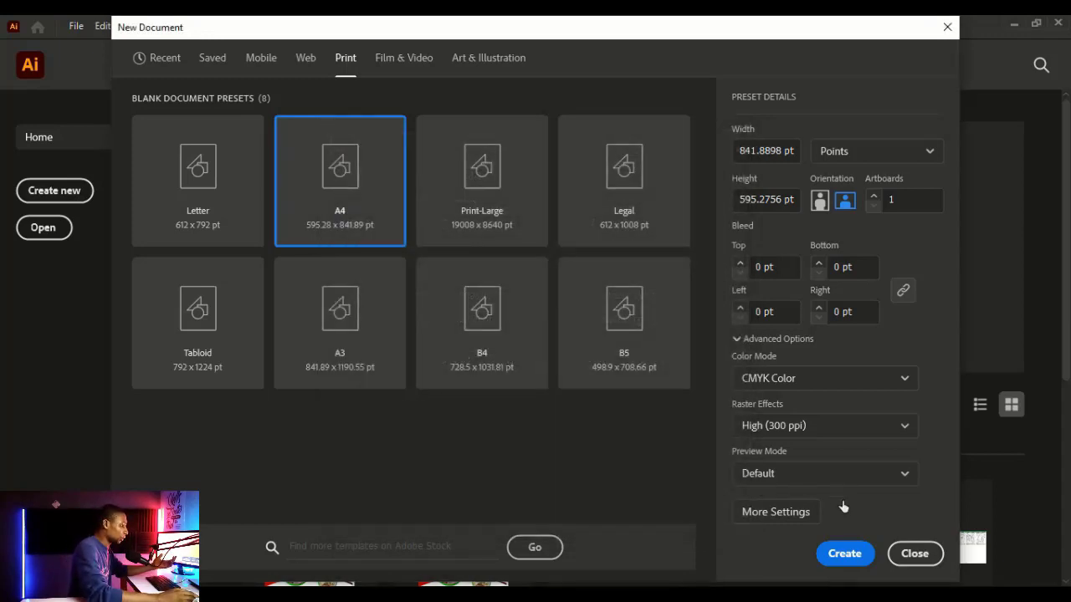
click(844, 555)
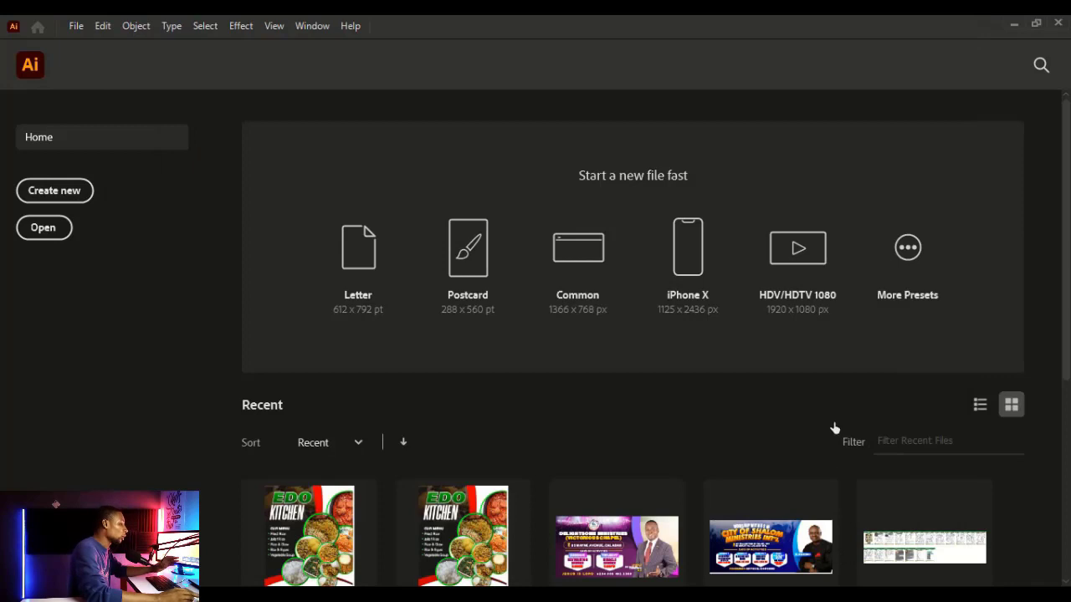
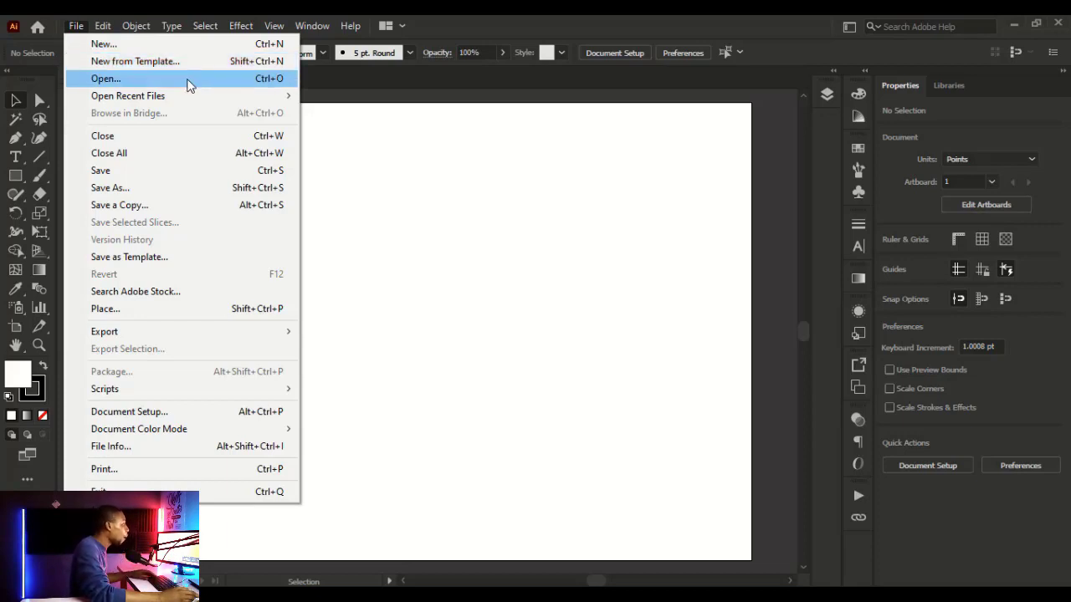
mouse_move(190, 97)
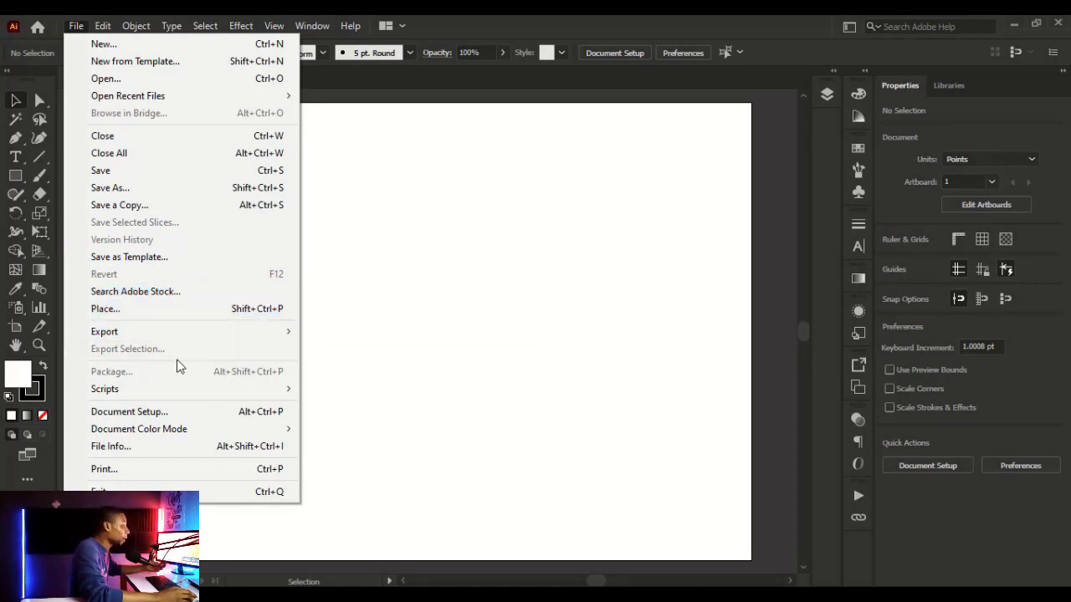
mouse_move(183, 389)
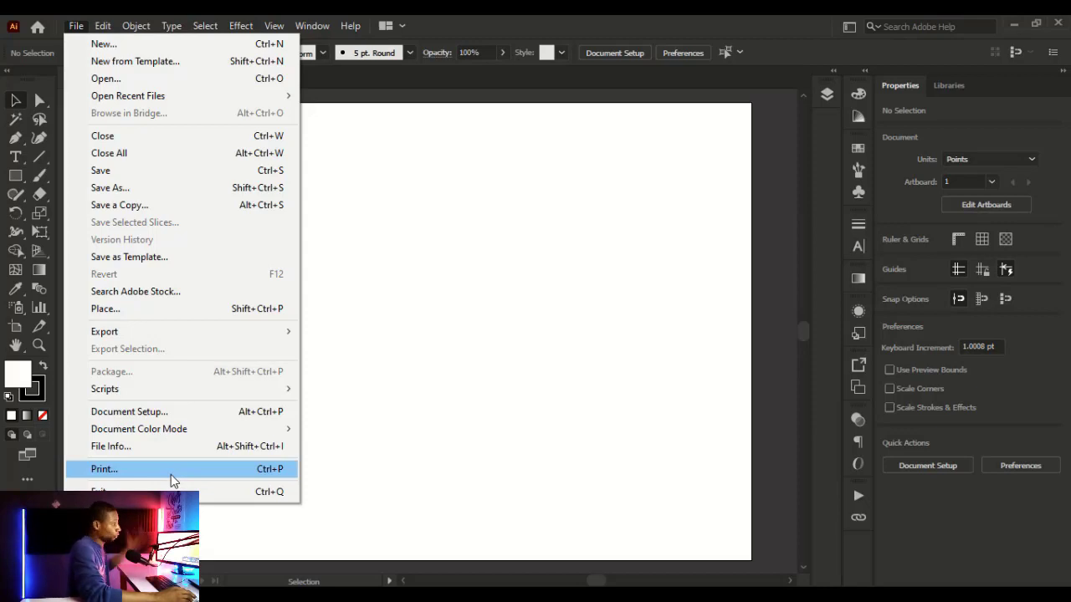
mouse_move(101, 29)
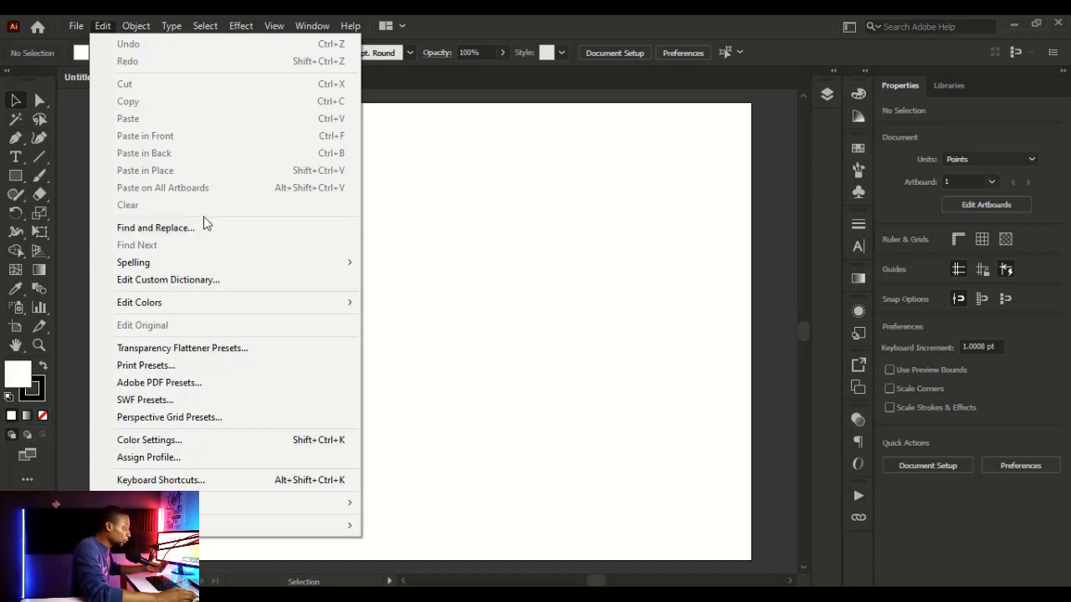
mouse_move(171, 269)
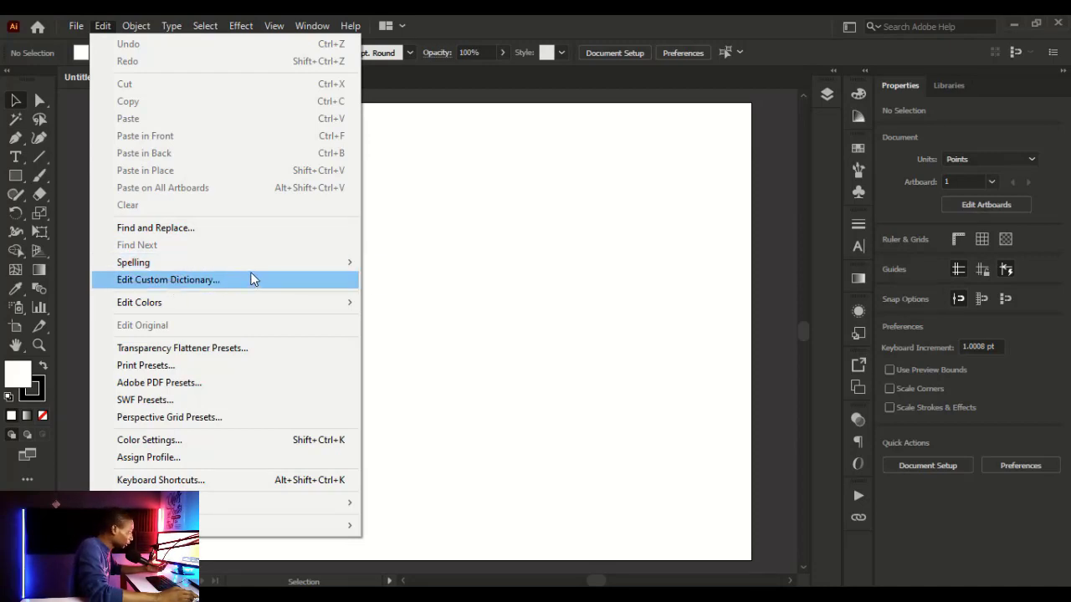
mouse_move(181, 303)
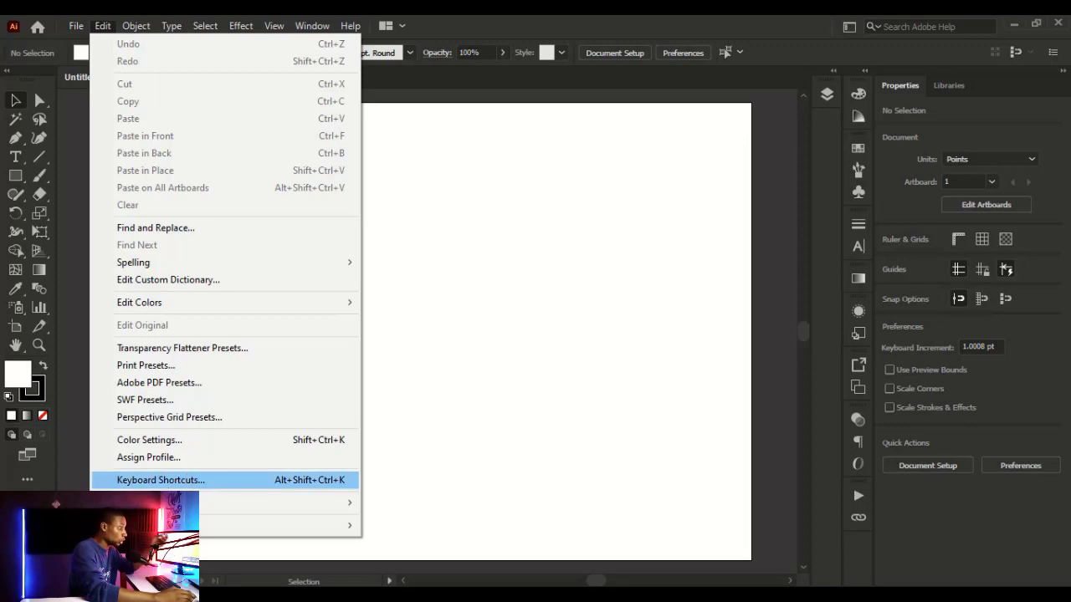
mouse_move(200, 507)
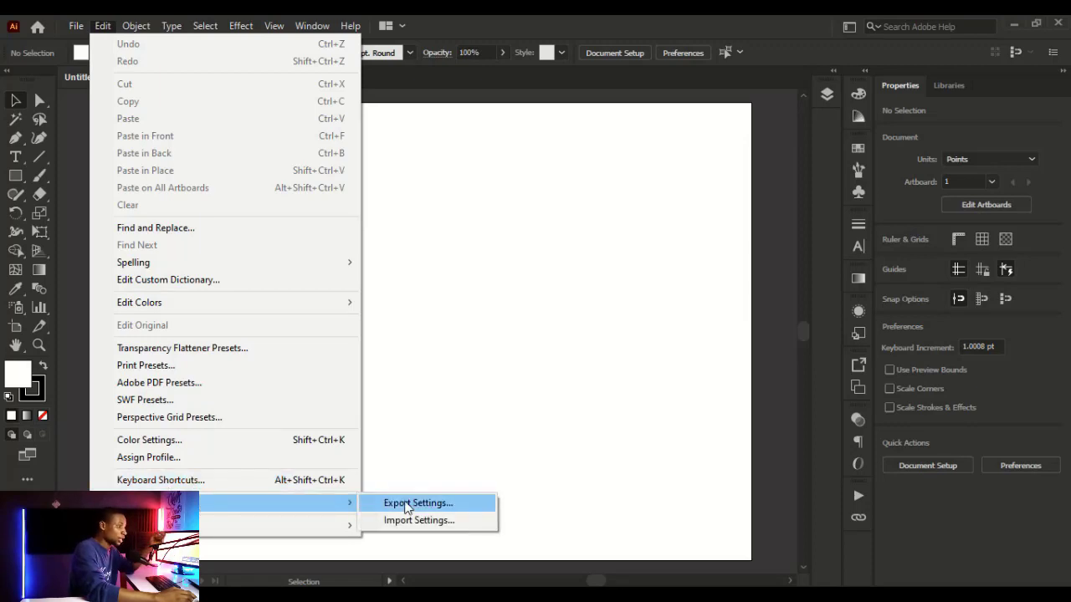
mouse_move(276, 524)
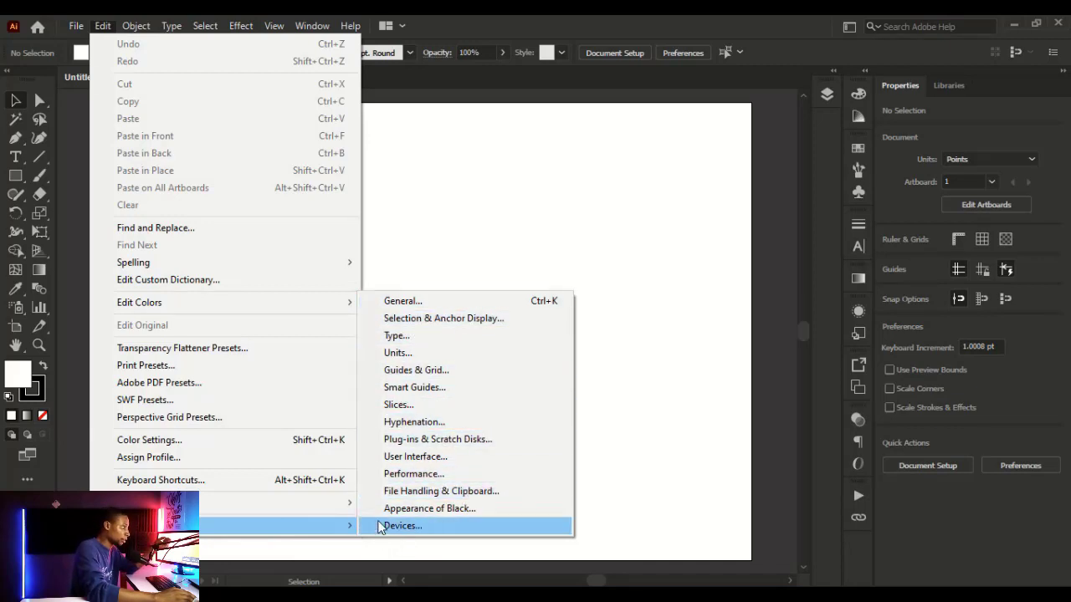
click(126, 12)
click(129, 24)
click(129, 25)
click(129, 24)
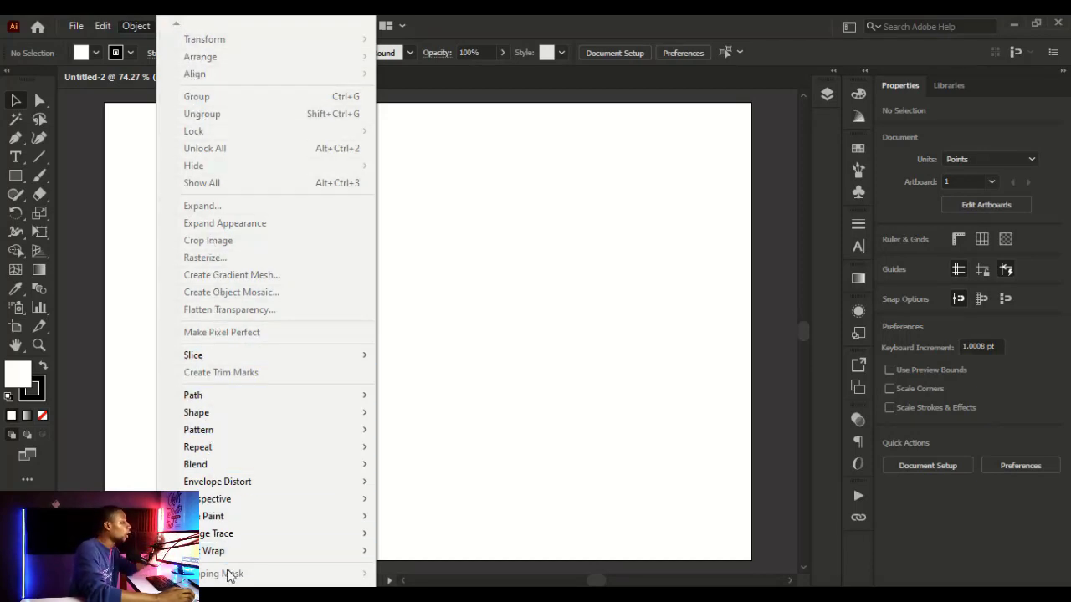
Look over the commands for type, selection, effects, view, windows and editing without running any of them.
click(128, 27)
click(170, 27)
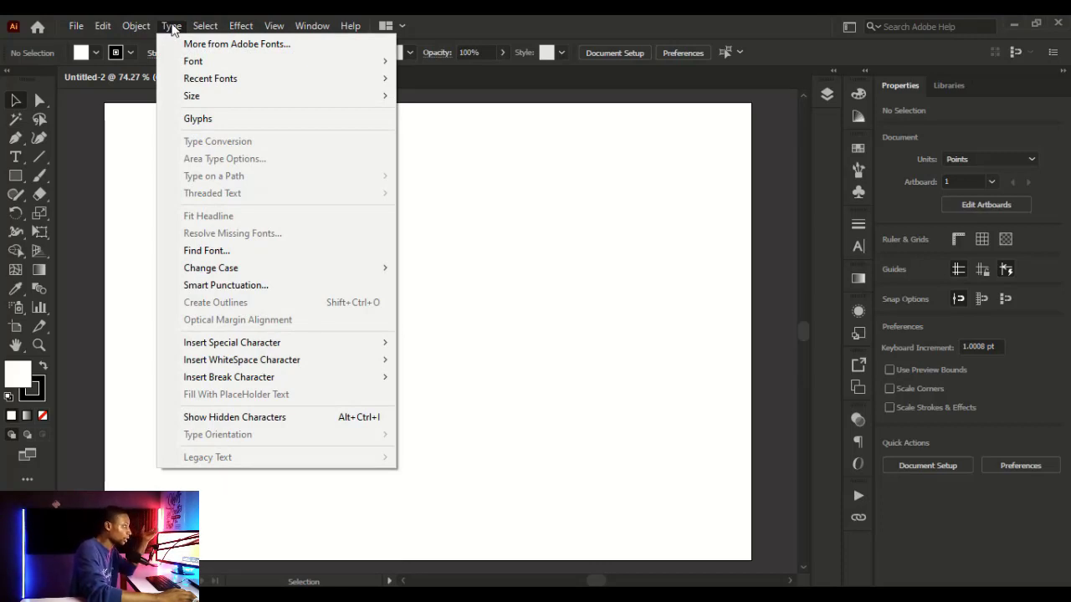
mouse_move(201, 26)
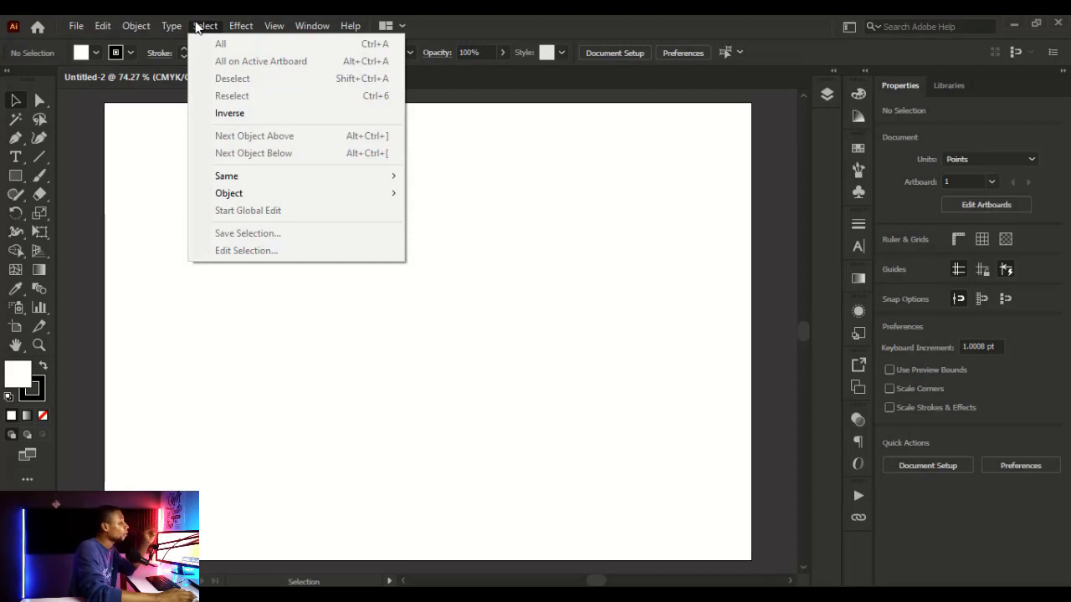
mouse_move(232, 31)
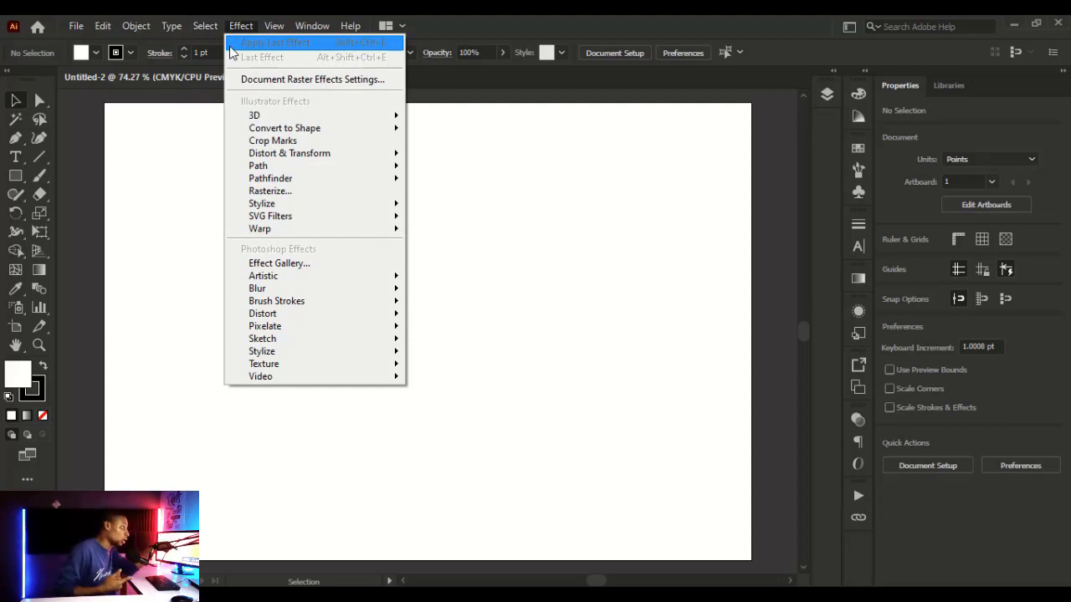
key(s)
key(d)
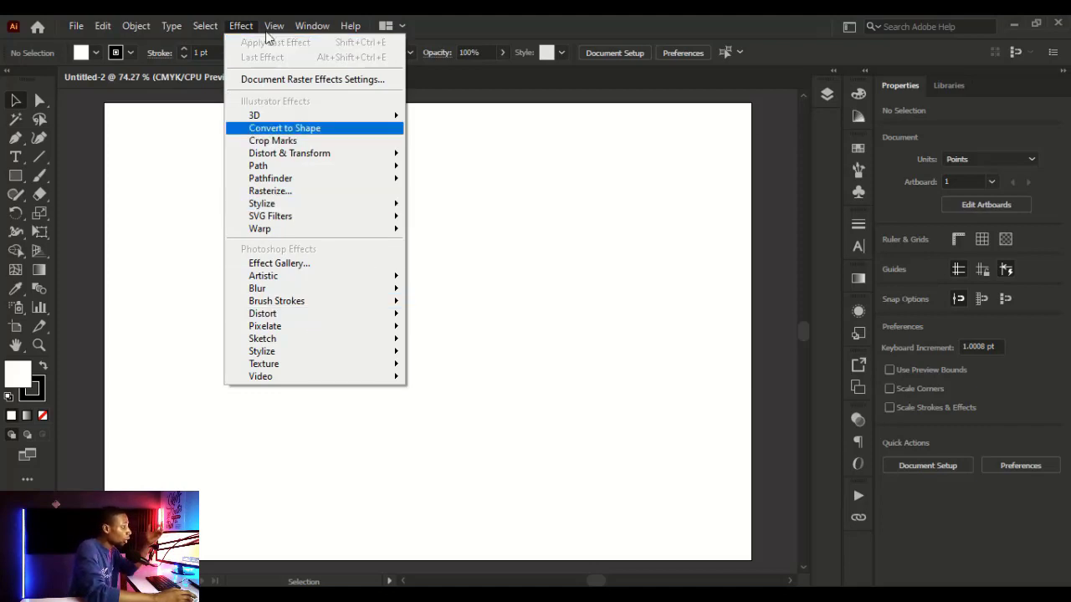
mouse_move(272, 29)
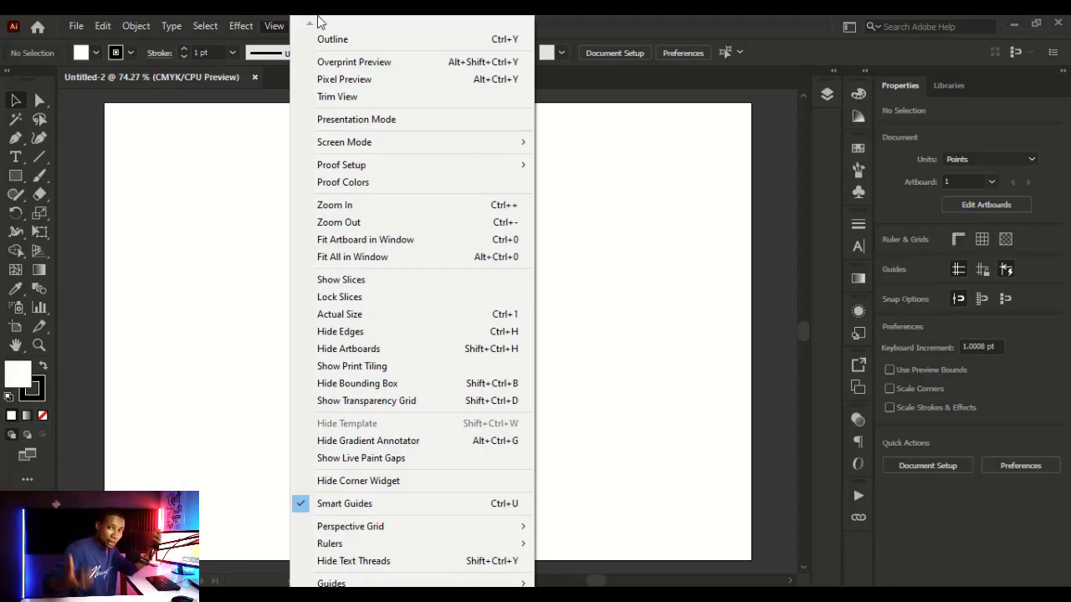
click(276, 26)
click(306, 29)
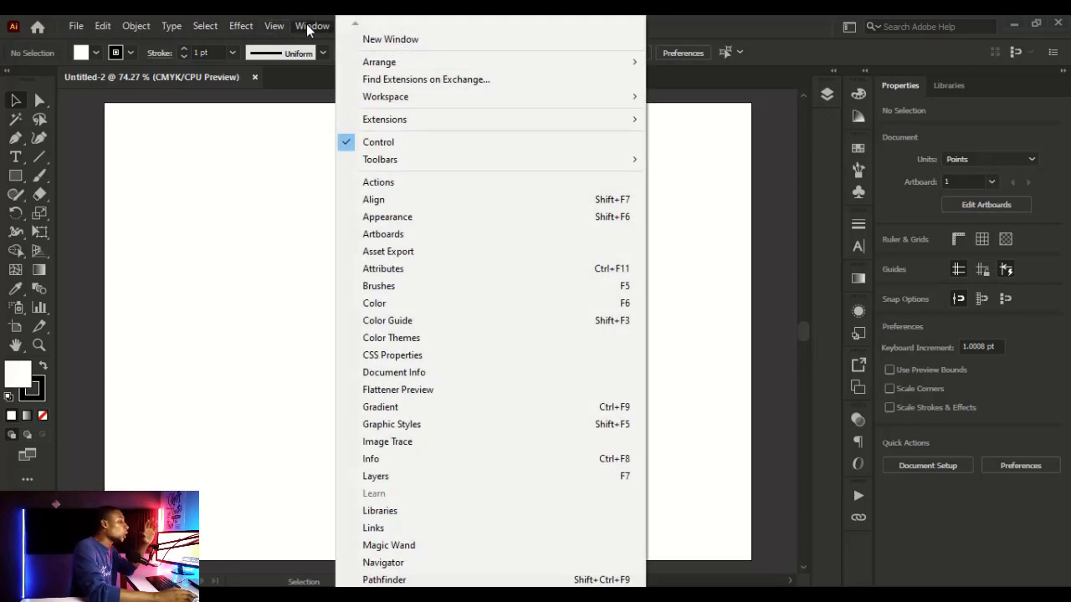
mouse_move(103, 26)
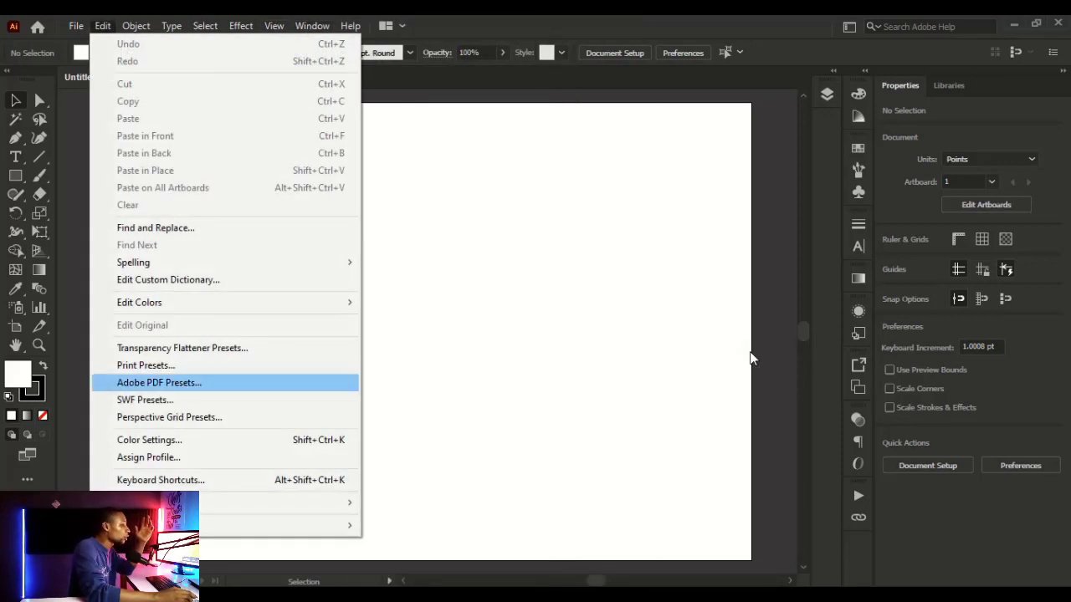
click(669, 292)
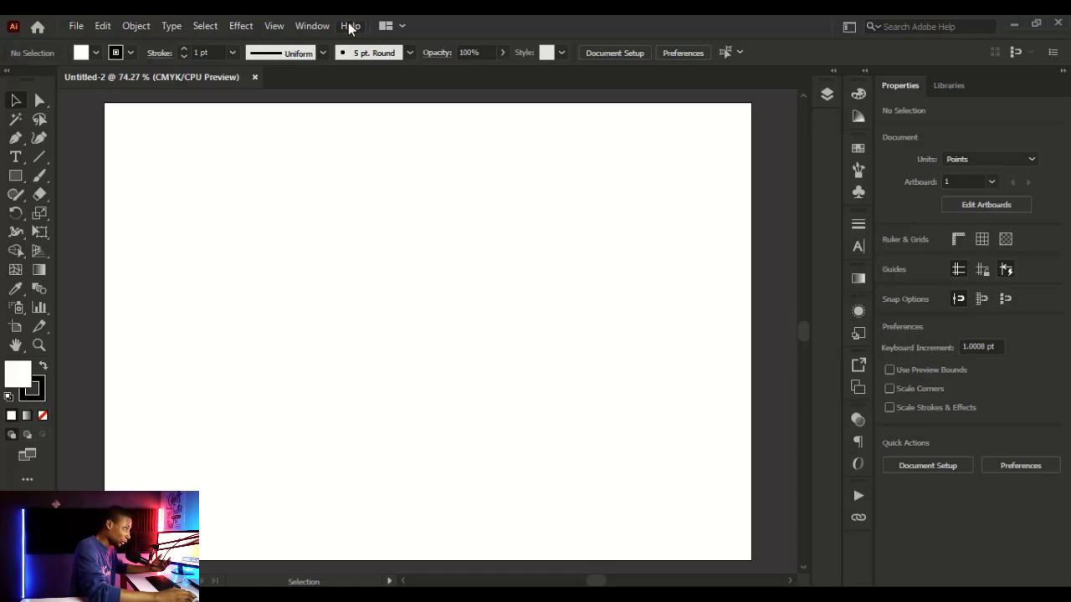
key(ctrl+minus)
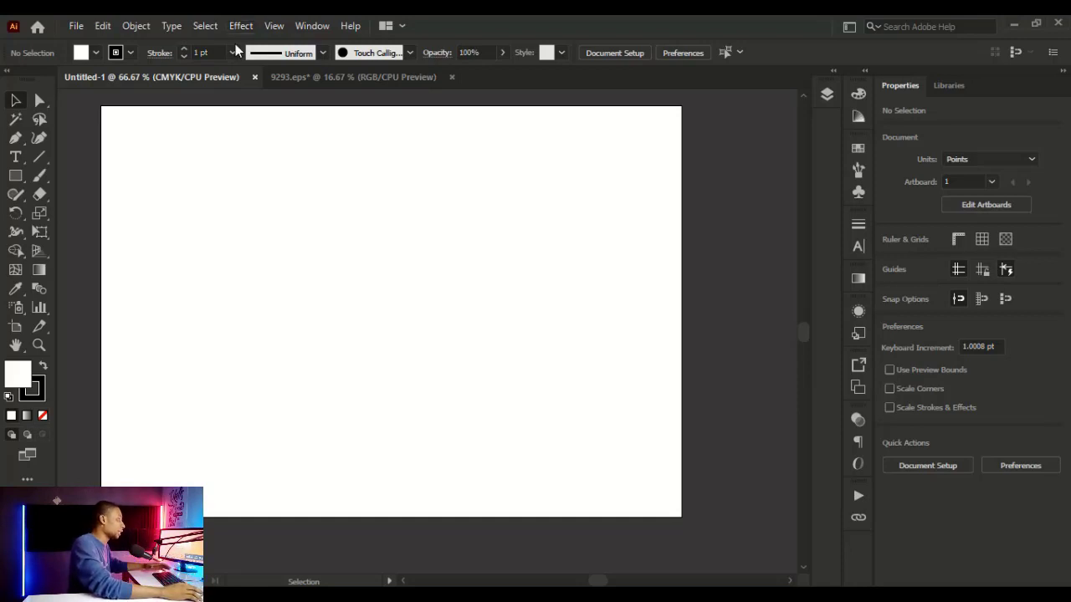
Display the Layers panel, detach it from its dock and close it.
click(827, 95)
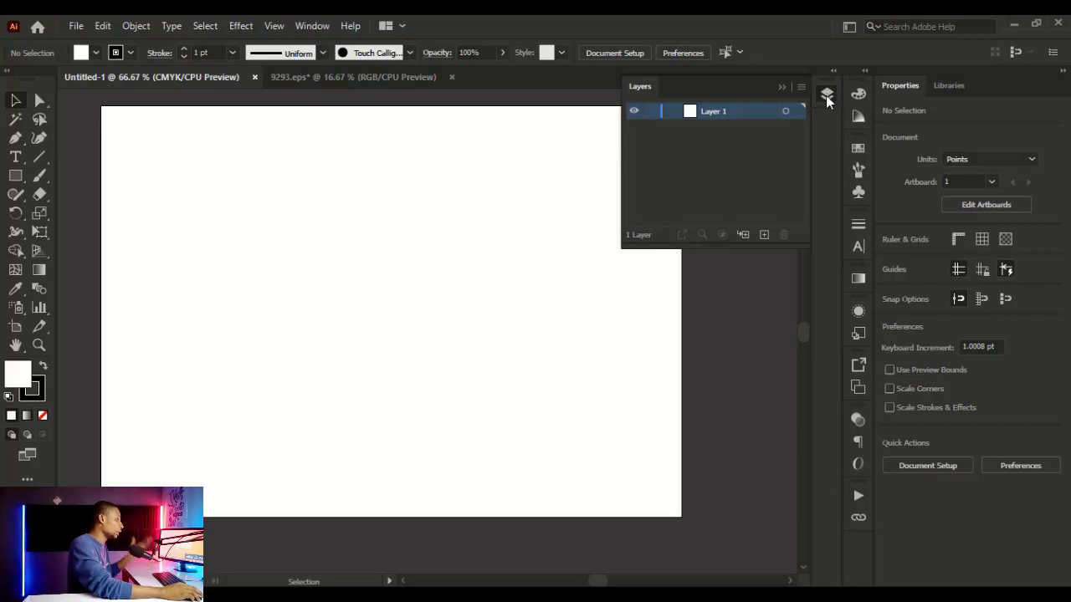
click(827, 97)
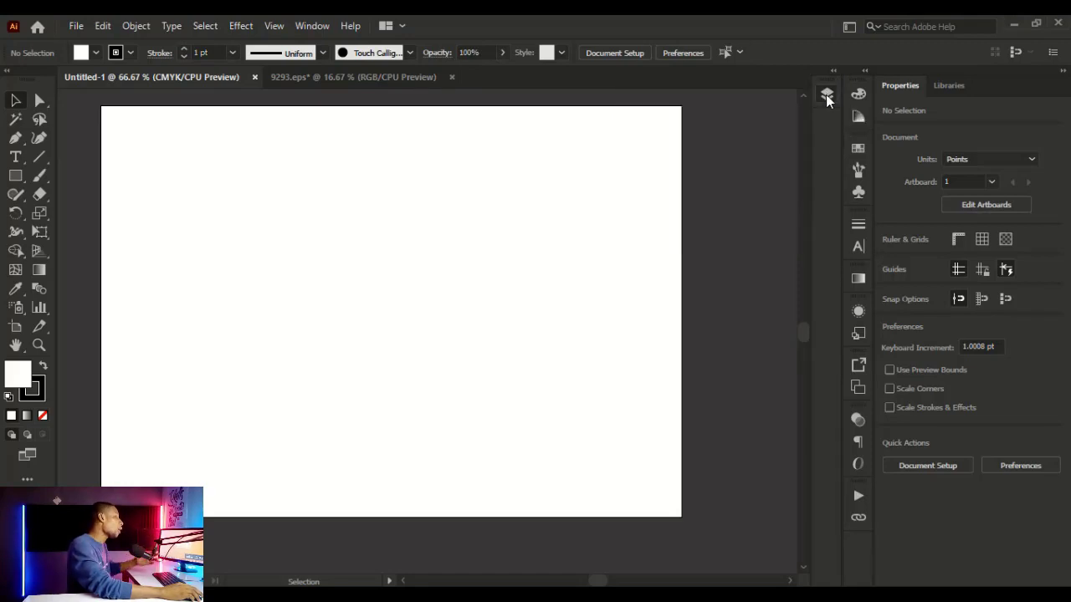
click(313, 27)
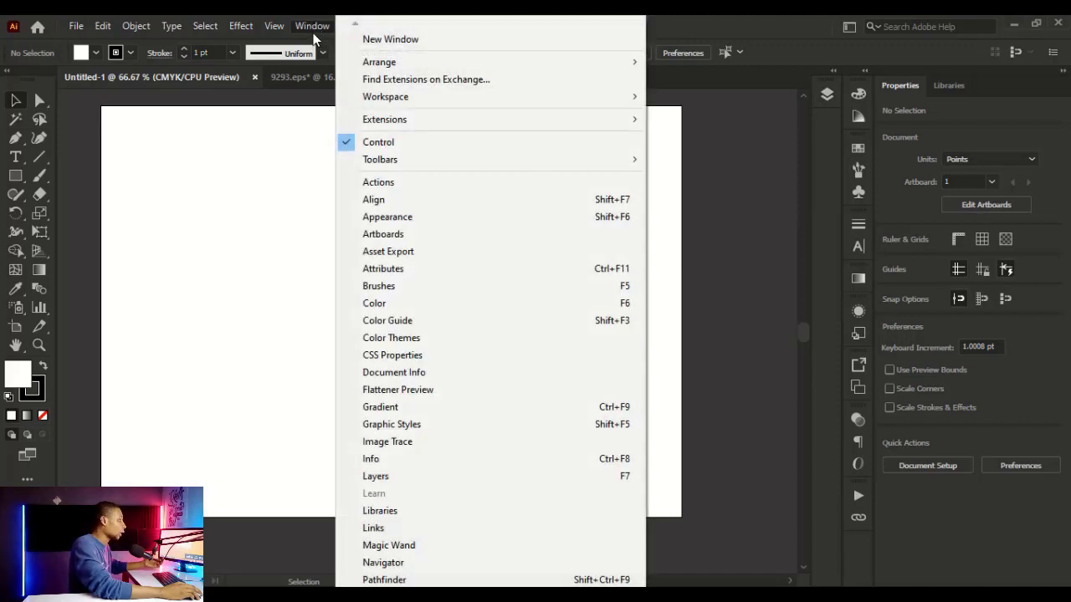
click(412, 476)
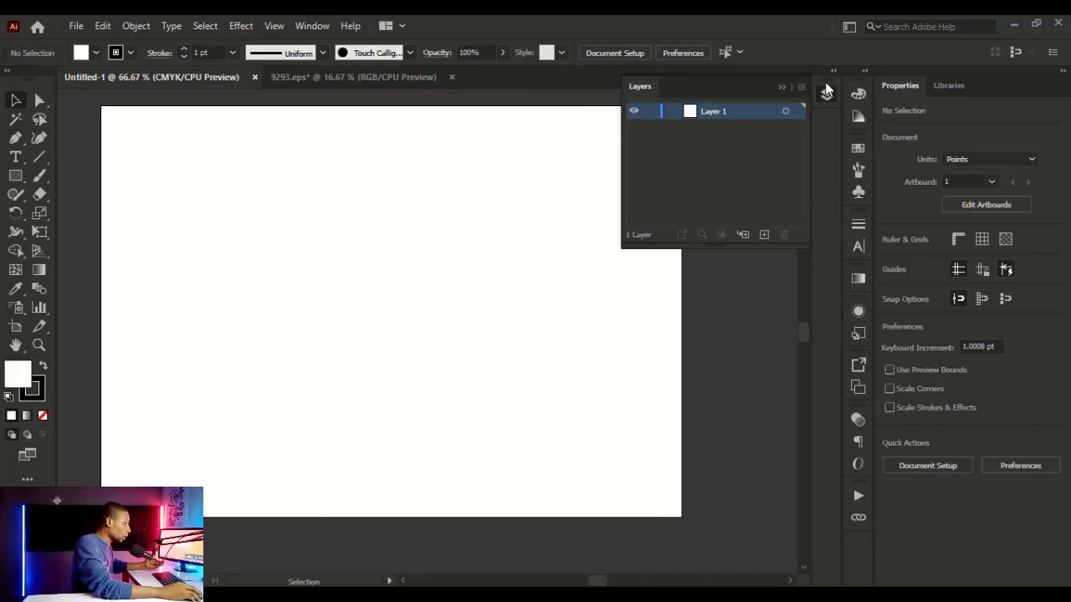
drag(822, 87, 681, 93)
click(705, 83)
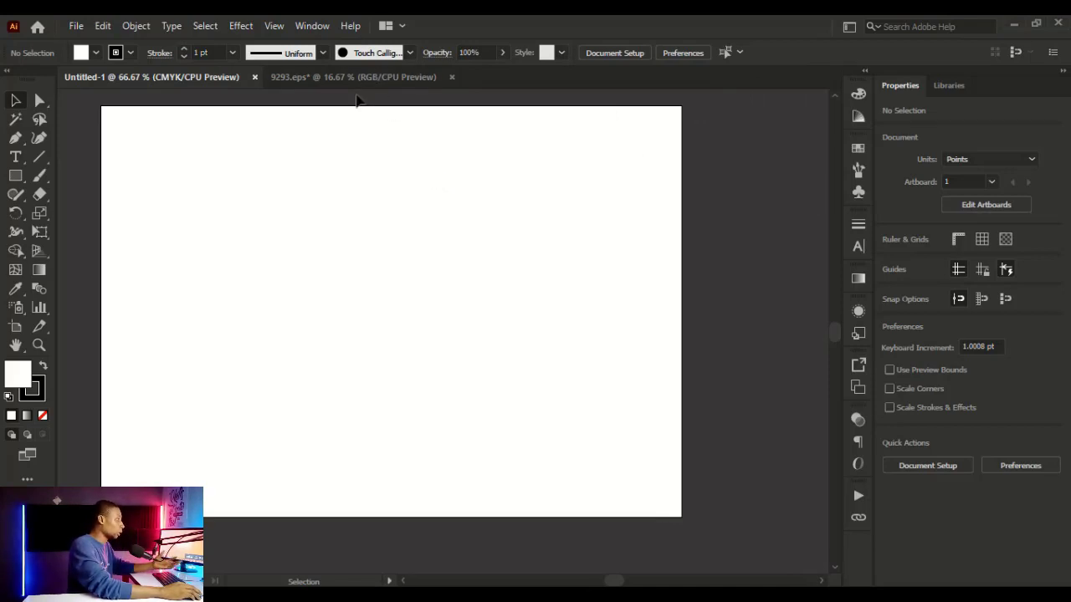
Reopen the Layers panel and dock it beside the other panels, collapsed to an icon.
click(321, 30)
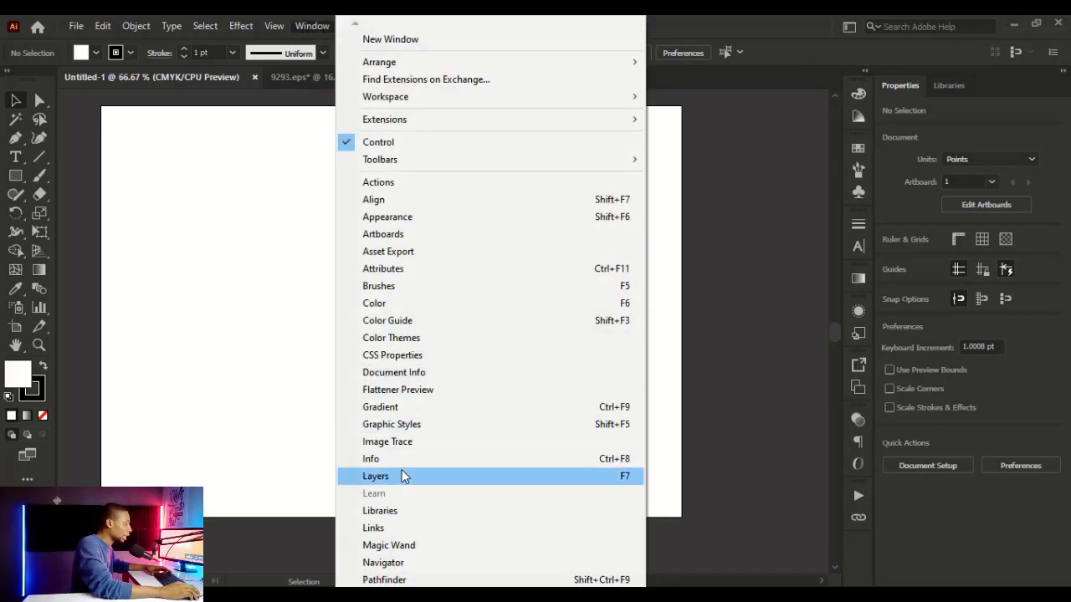
click(402, 475)
drag(571, 100, 836, 114)
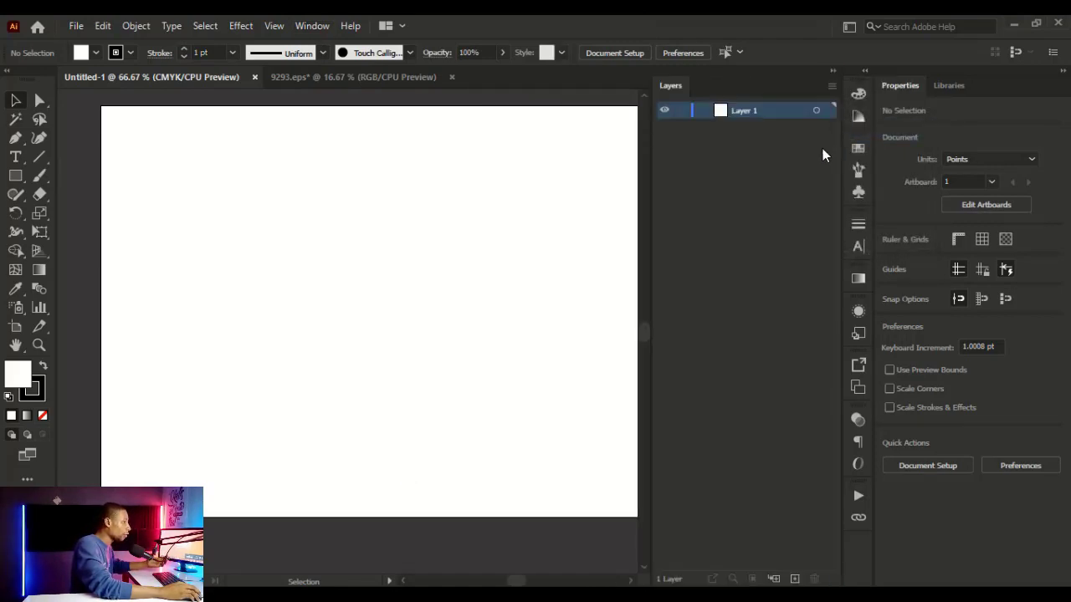
double_click(827, 86)
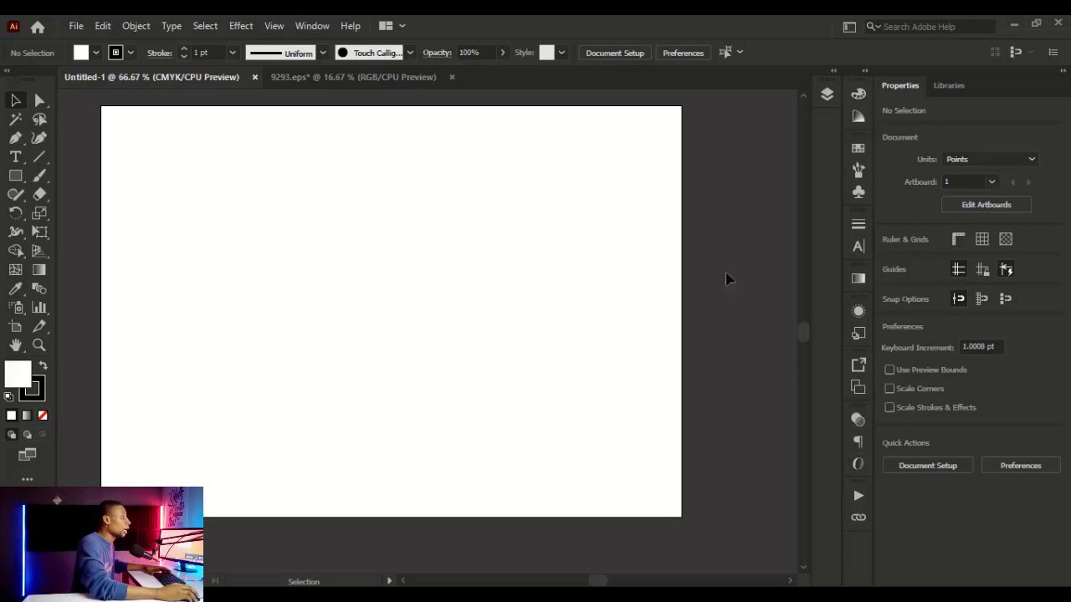
Switch to the 9293.eps document and toggle the visibility of Слой 2 and Layer 1 off and back on.
click(368, 80)
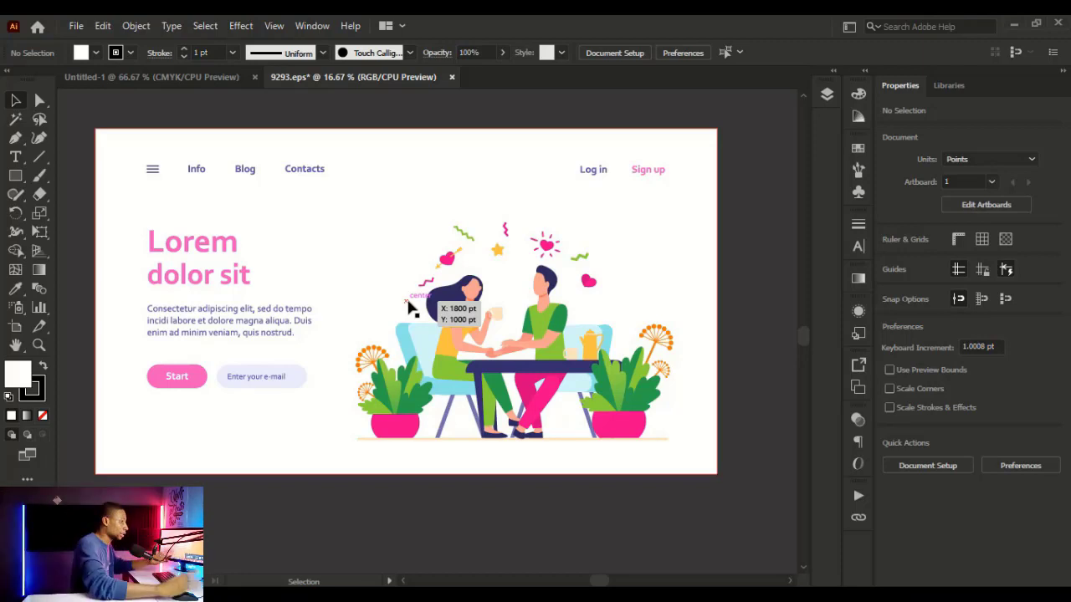
click(826, 95)
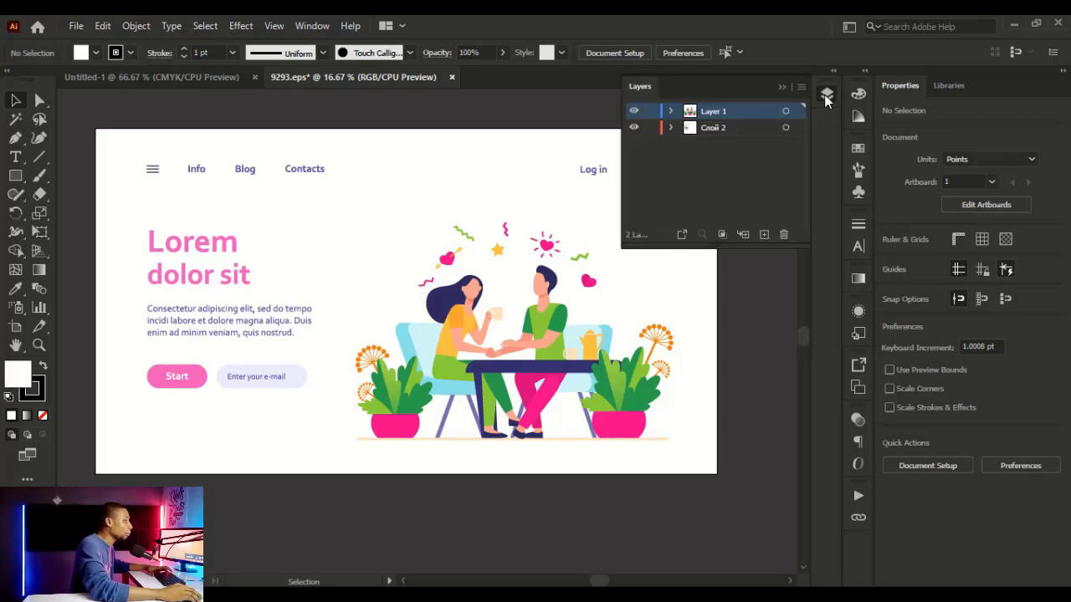
click(633, 129)
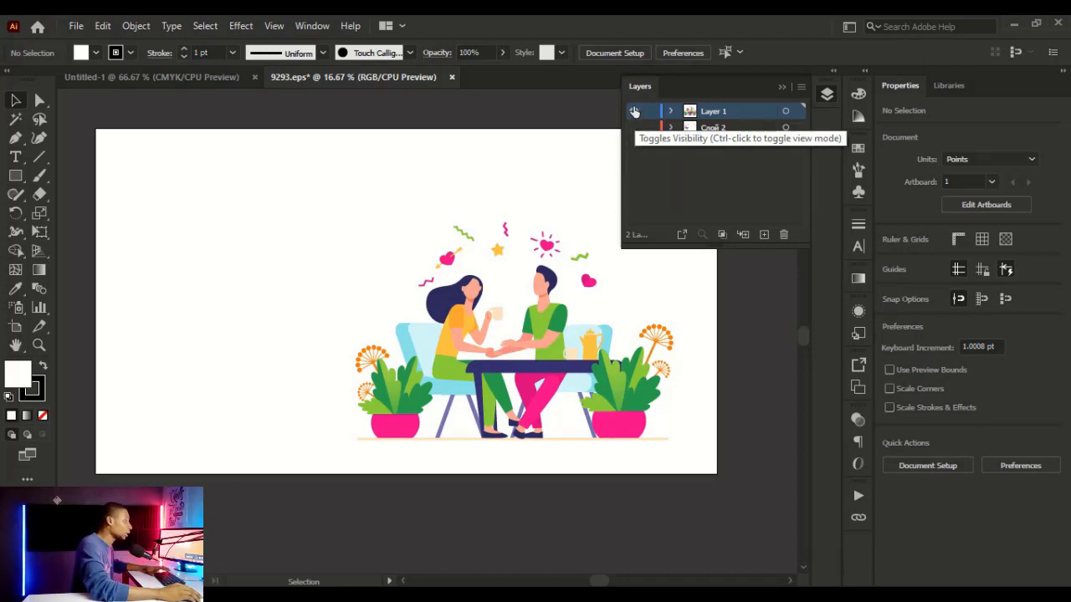
key(ctrl+y)
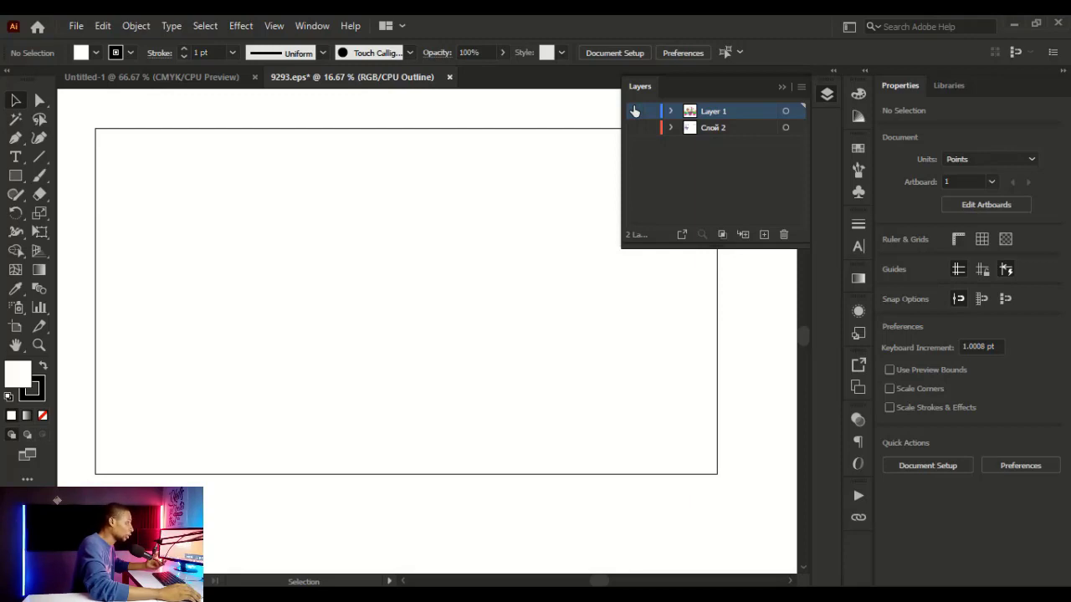
ctrl+click(633, 112)
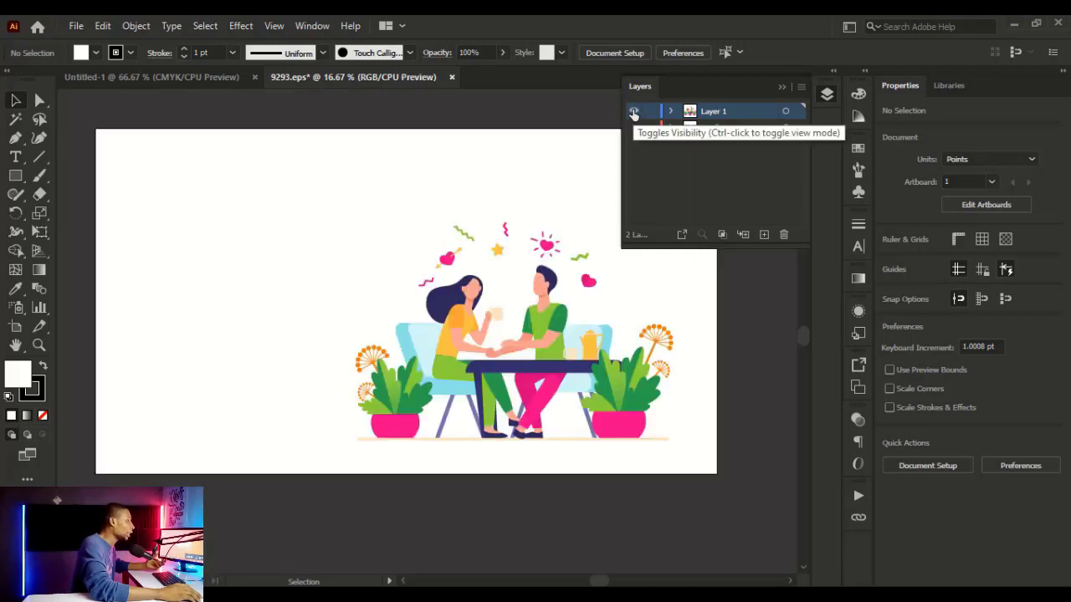
click(633, 127)
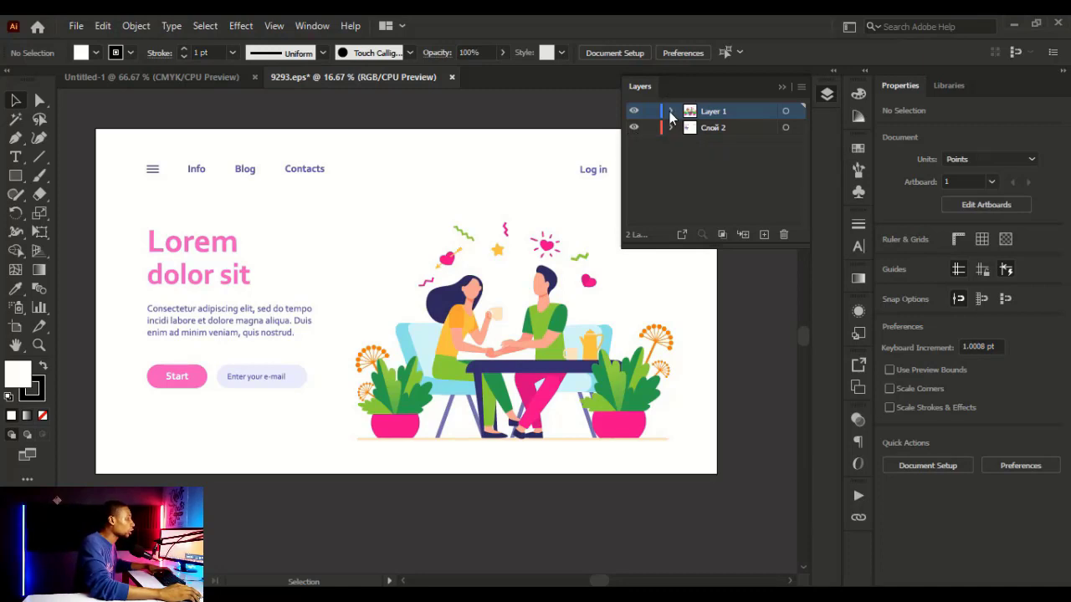
Expand Layer 1 and the group inside it, and look through the individual objects it contains.
click(671, 111)
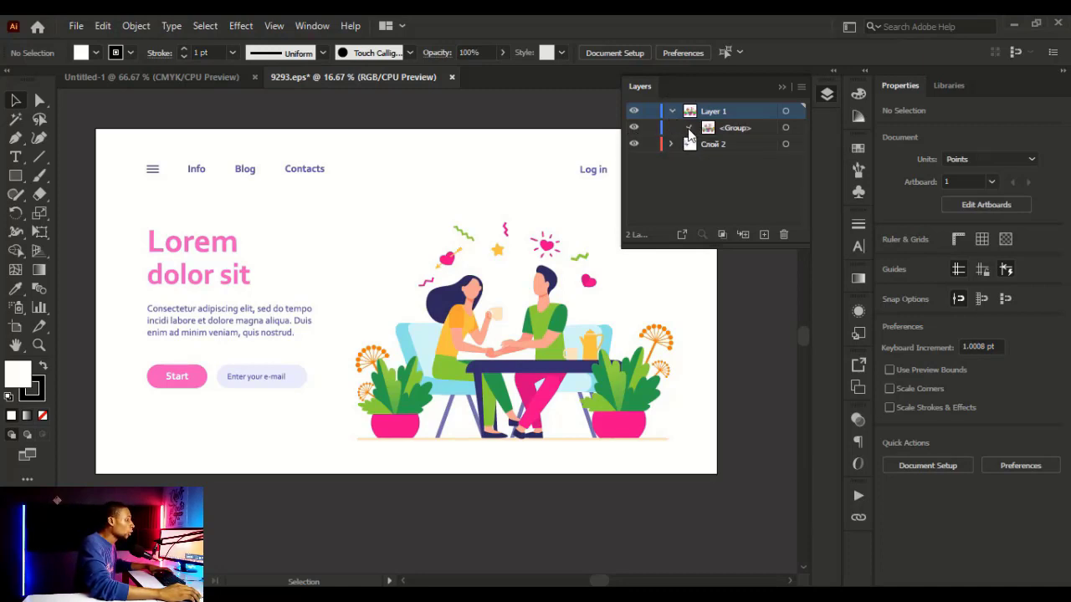
click(690, 128)
scroll(686, 180, down, 5)
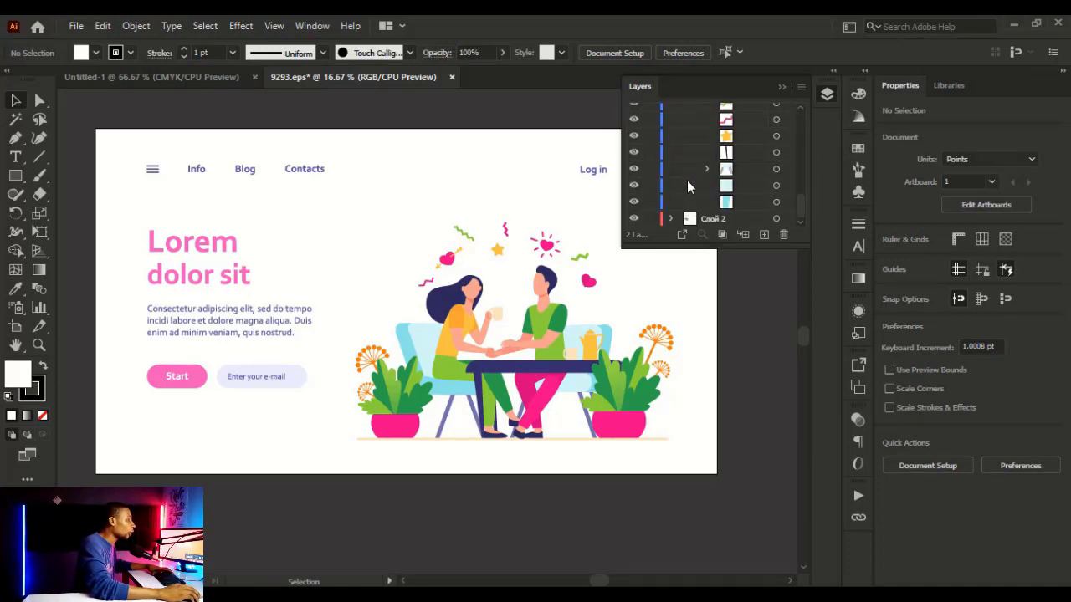
scroll(689, 182, up, 5)
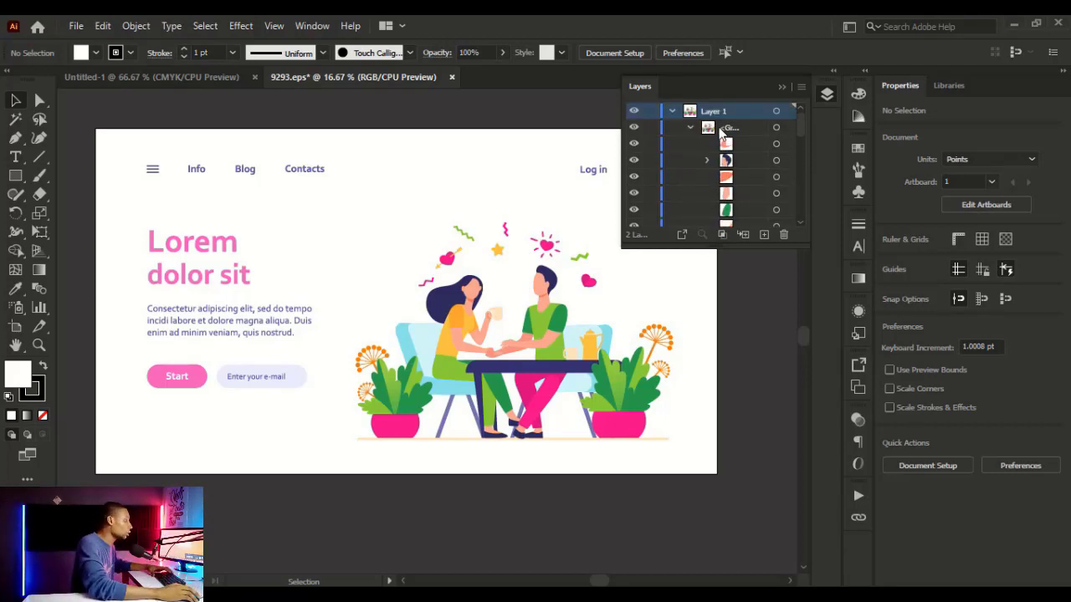
click(670, 110)
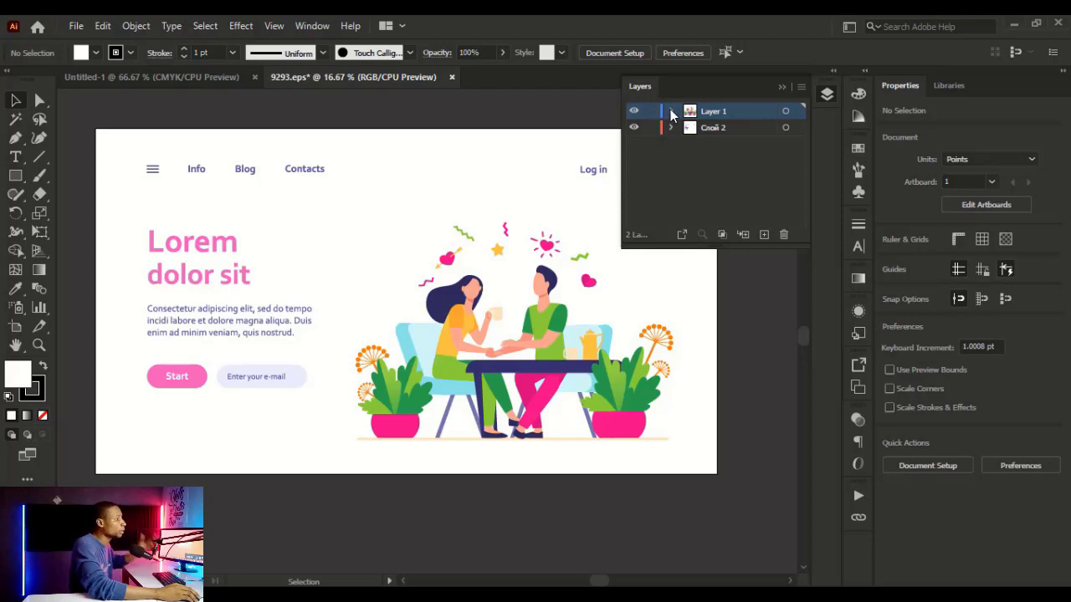
click(671, 112)
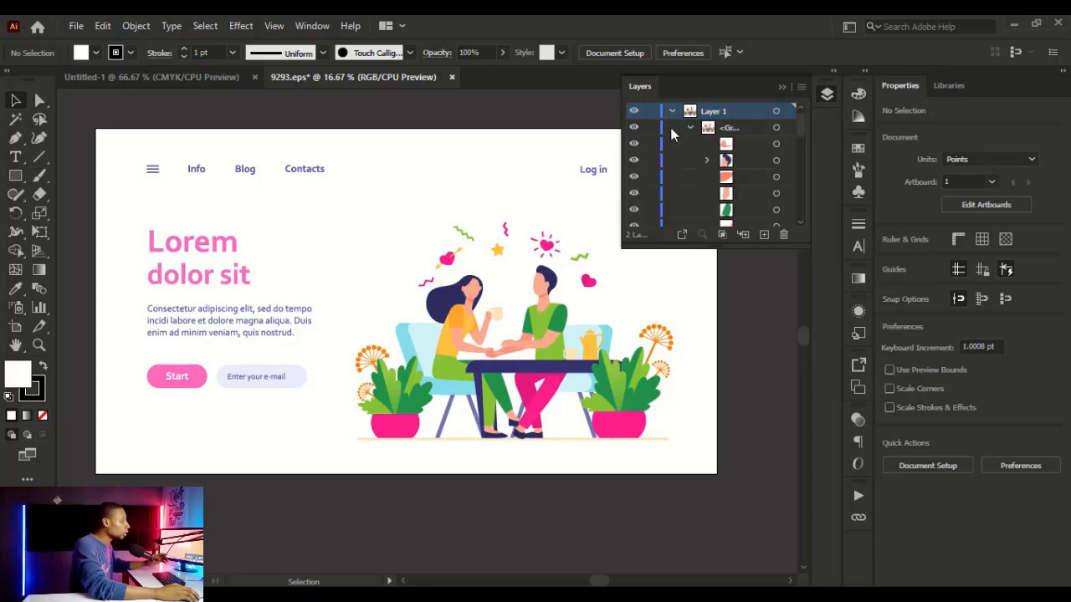
scroll(671, 147, down, 3)
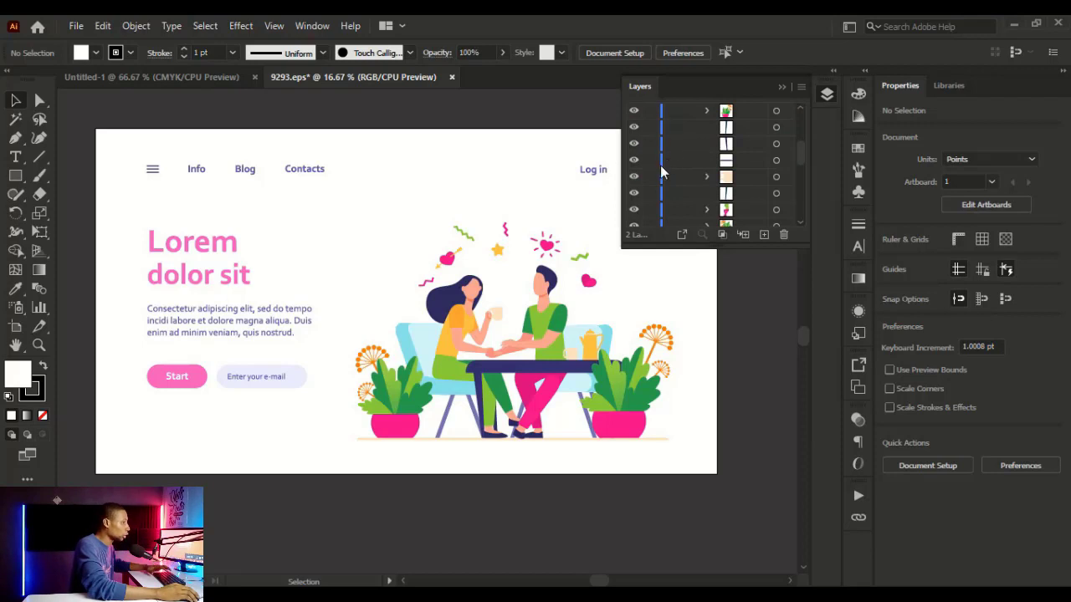
scroll(658, 166, down, 5)
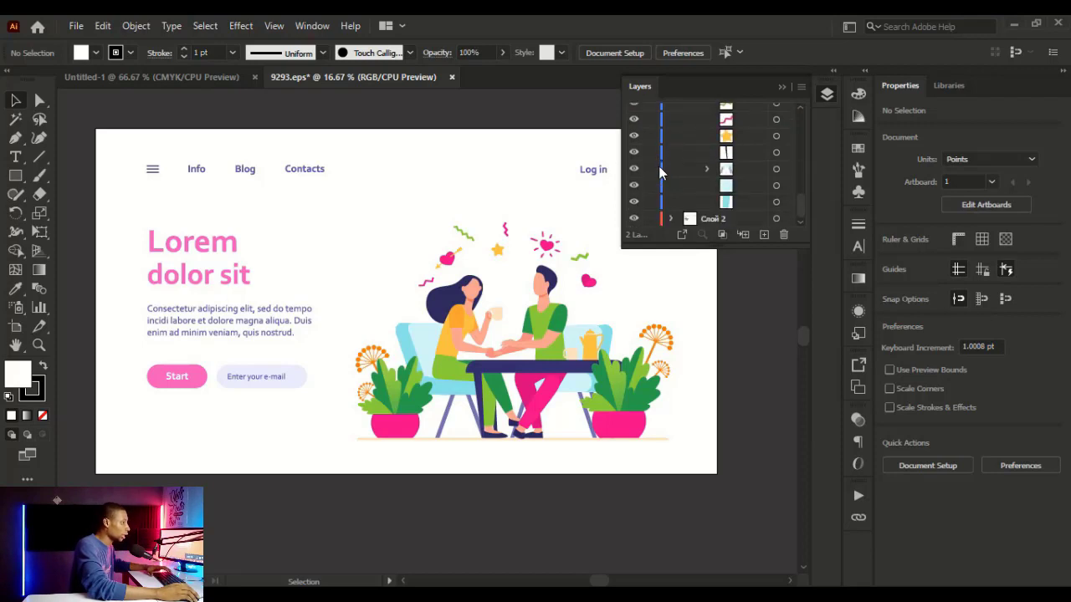
Expand Слой 2 and lengthen the Layers panel to browse more of the layer contents at once.
click(671, 218)
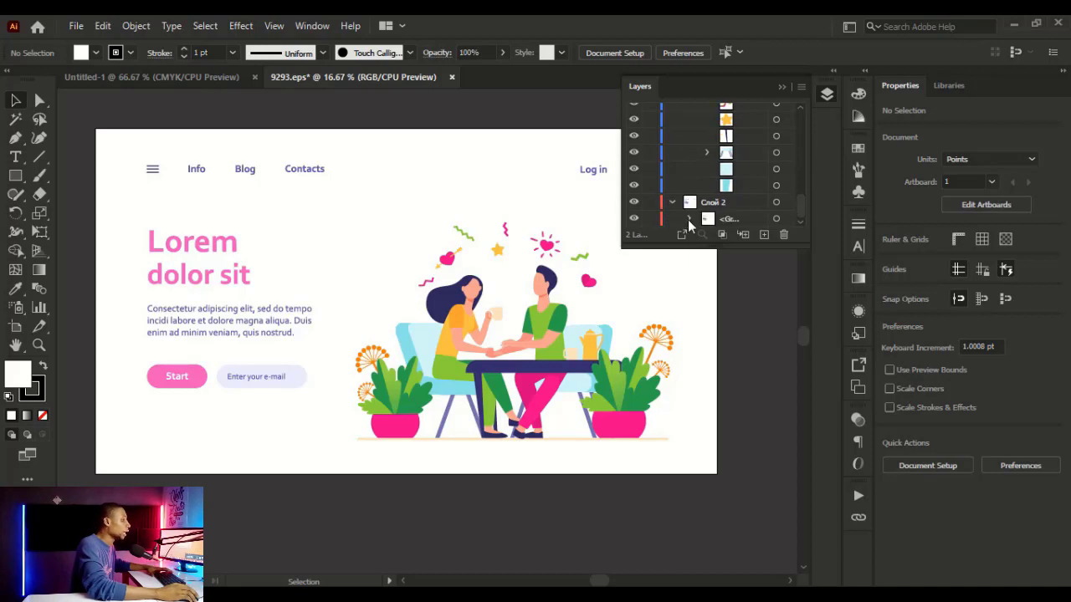
drag(711, 245, 716, 531)
scroll(706, 364, up, 5)
scroll(703, 358, down, 5)
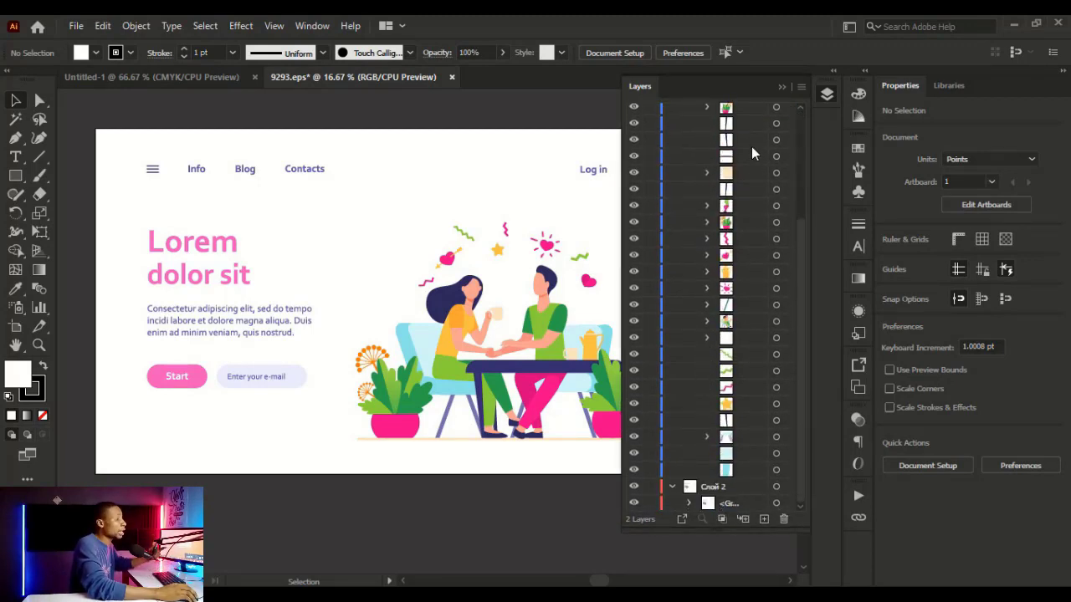
click(321, 31)
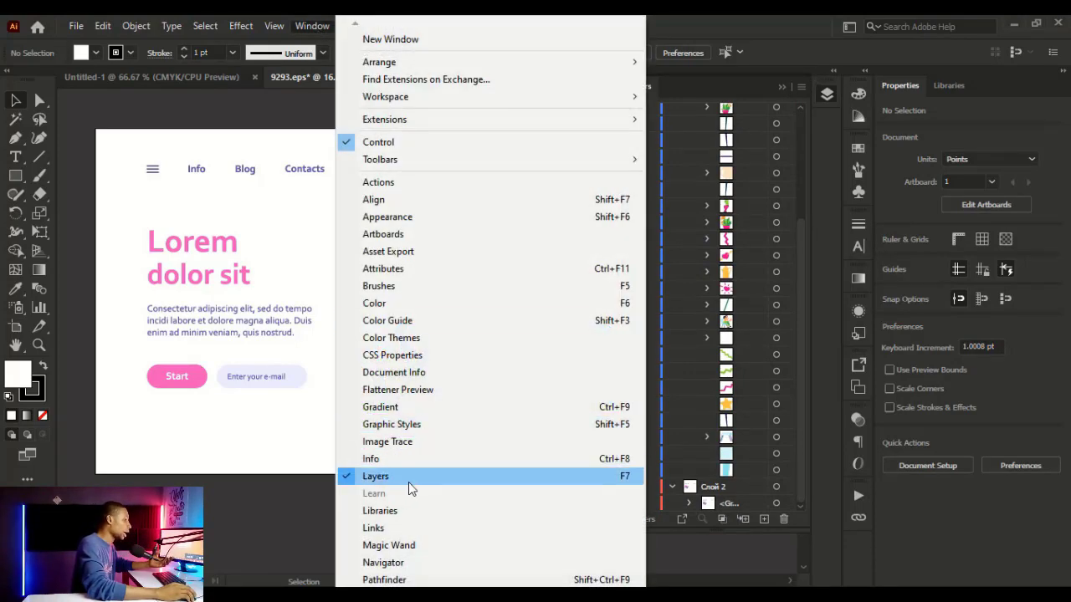
click(755, 92)
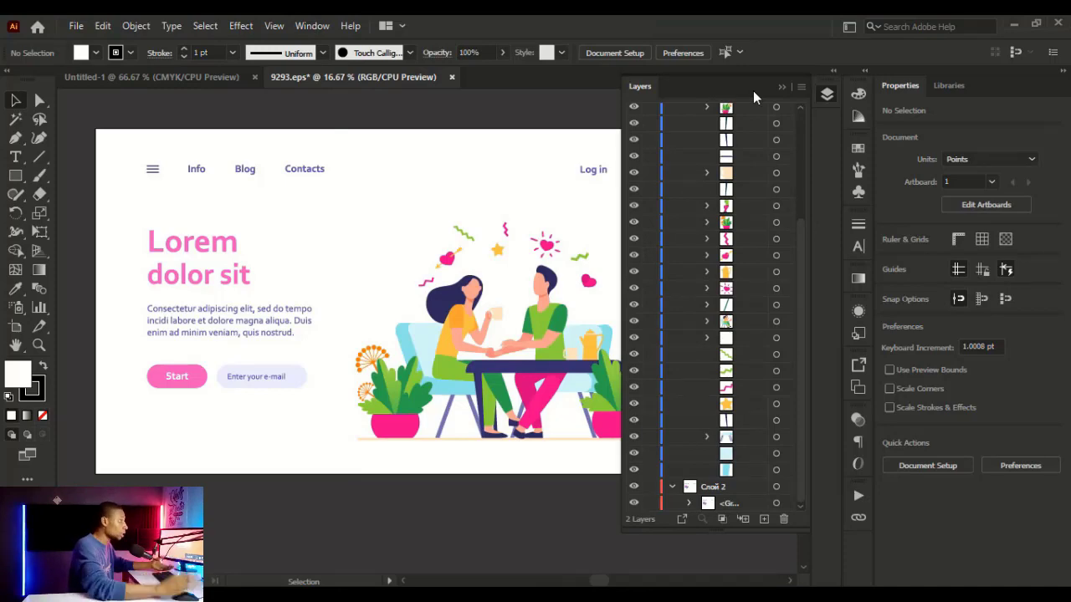
click(312, 26)
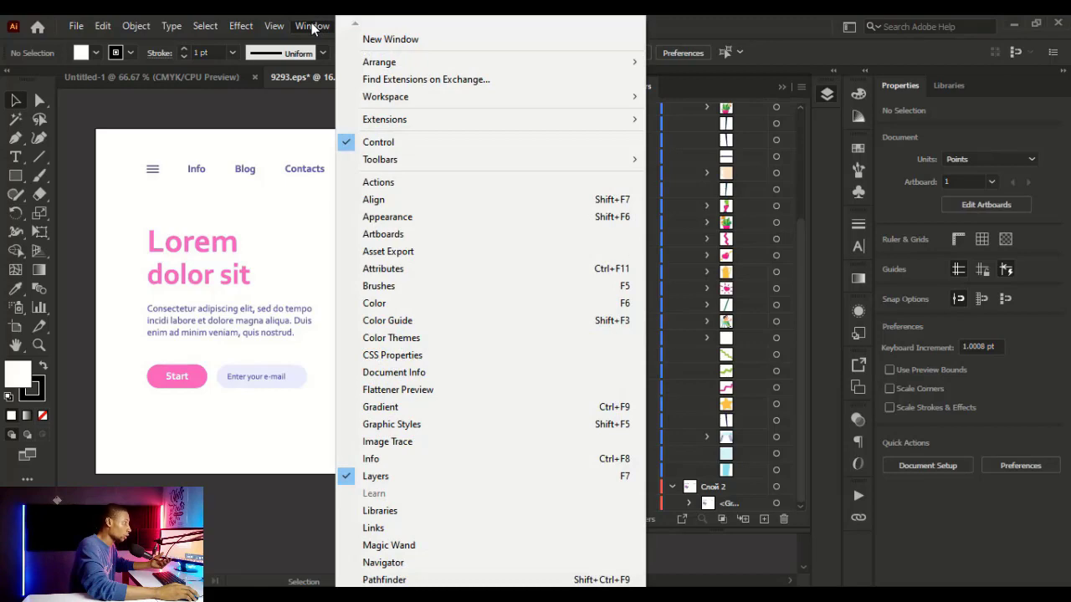
click(738, 251)
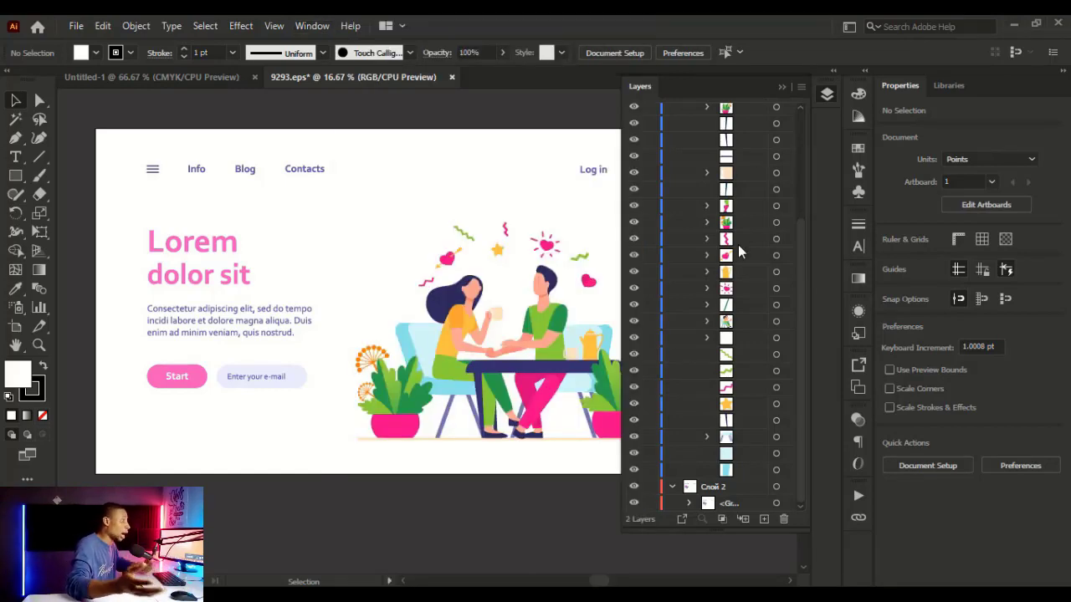
click(312, 26)
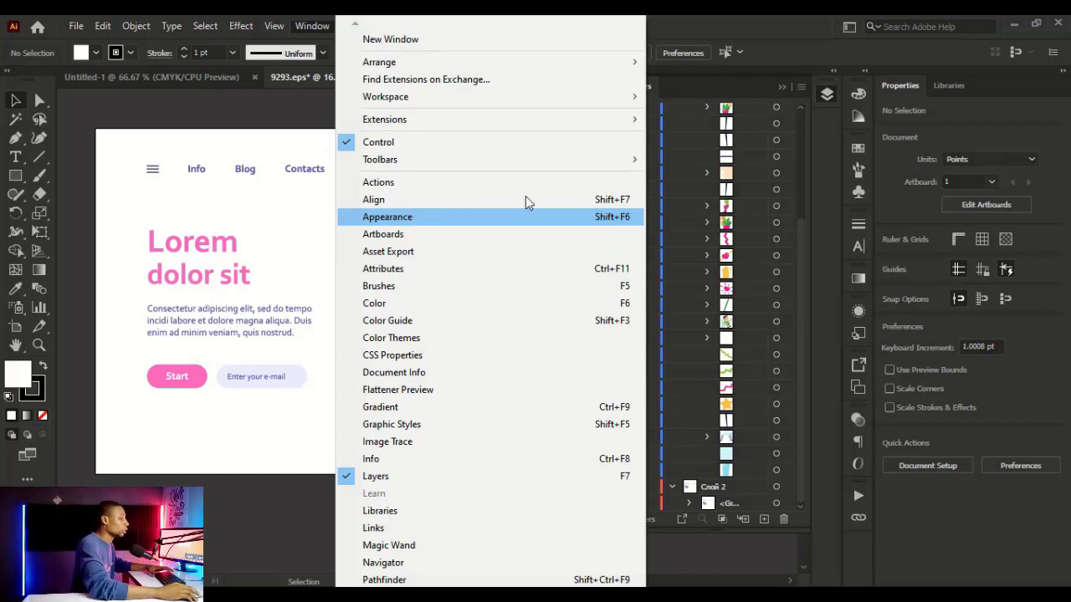
click(717, 544)
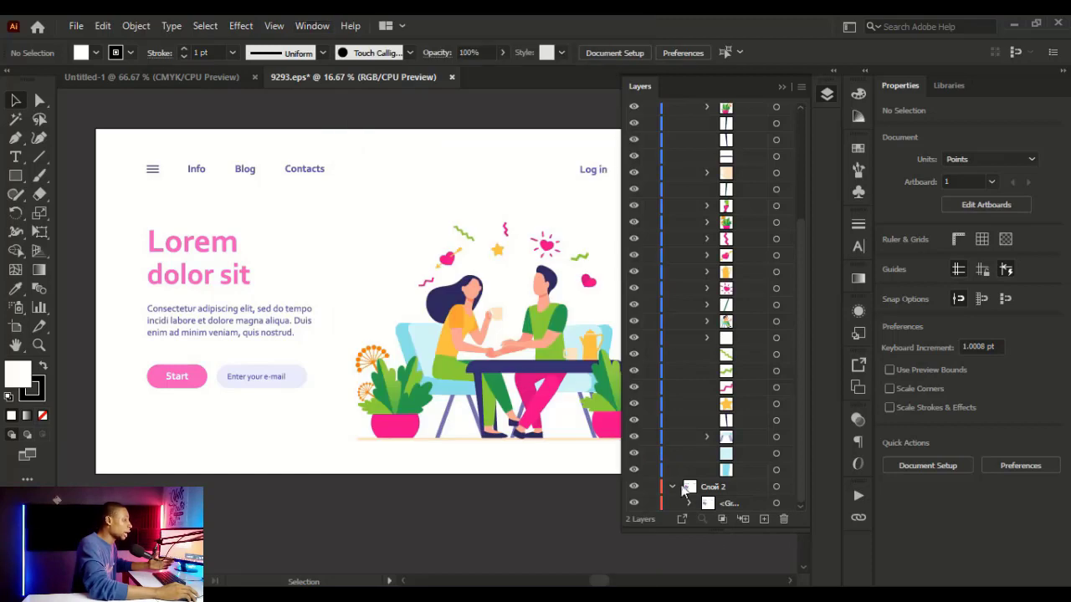
Collapse the contents of Layer 1 and Слой 2 so only the two top-level layers are listed.
scroll(720, 343, up, 10)
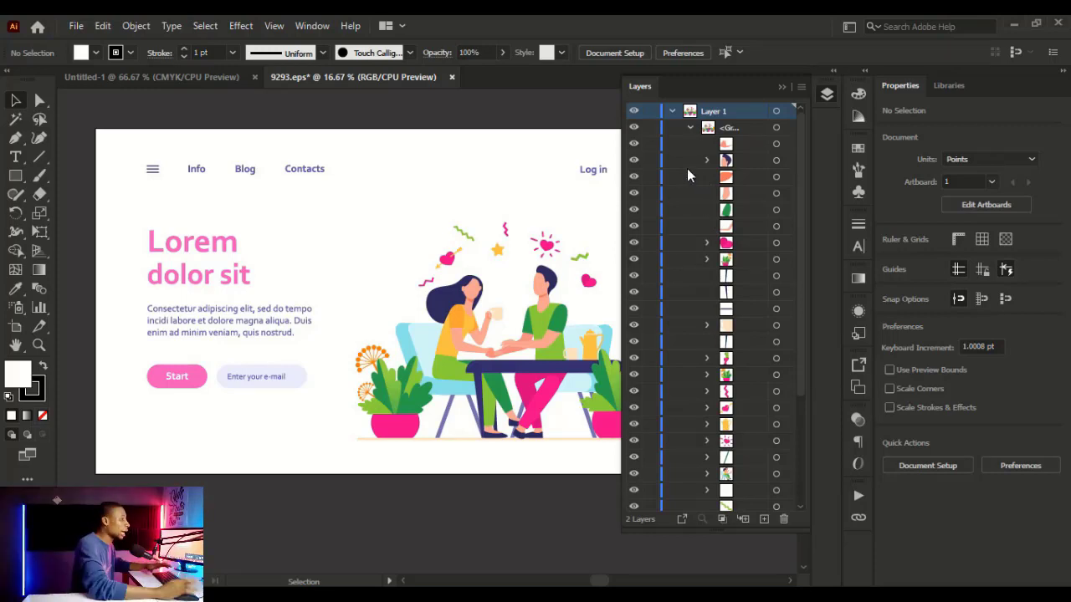
click(673, 112)
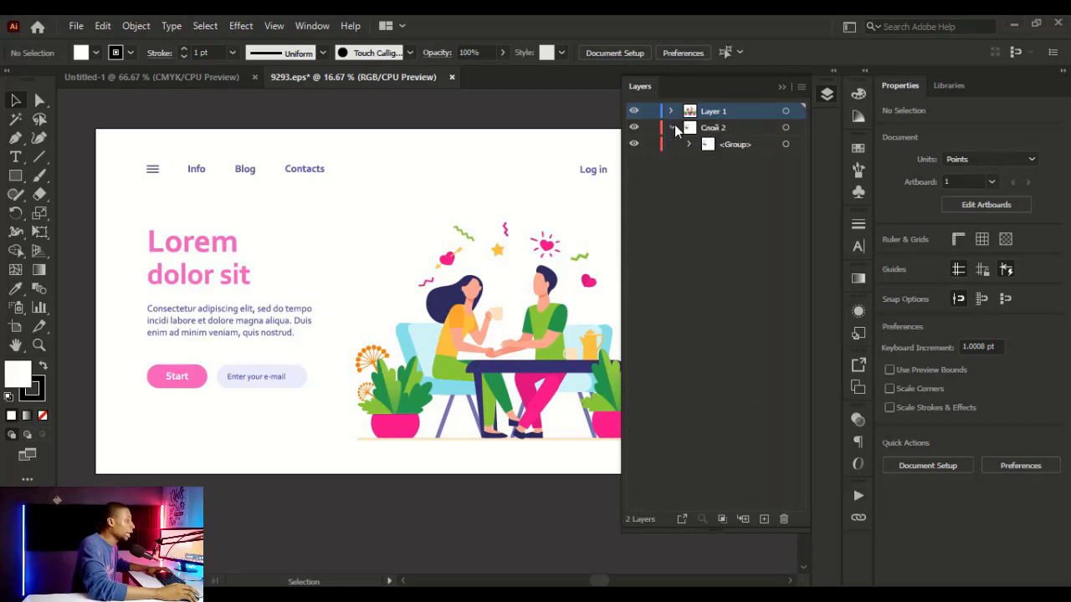
click(670, 128)
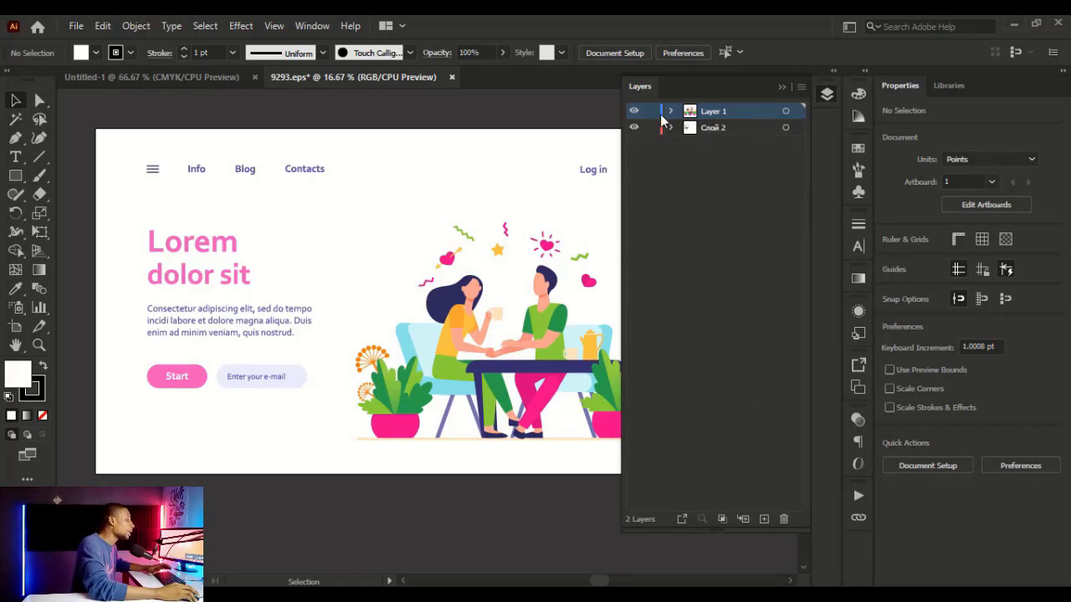
Toggle the visibility of Layer 1 and of Слой 2 off and back on.
click(634, 111)
click(634, 111)
click(633, 128)
click(634, 127)
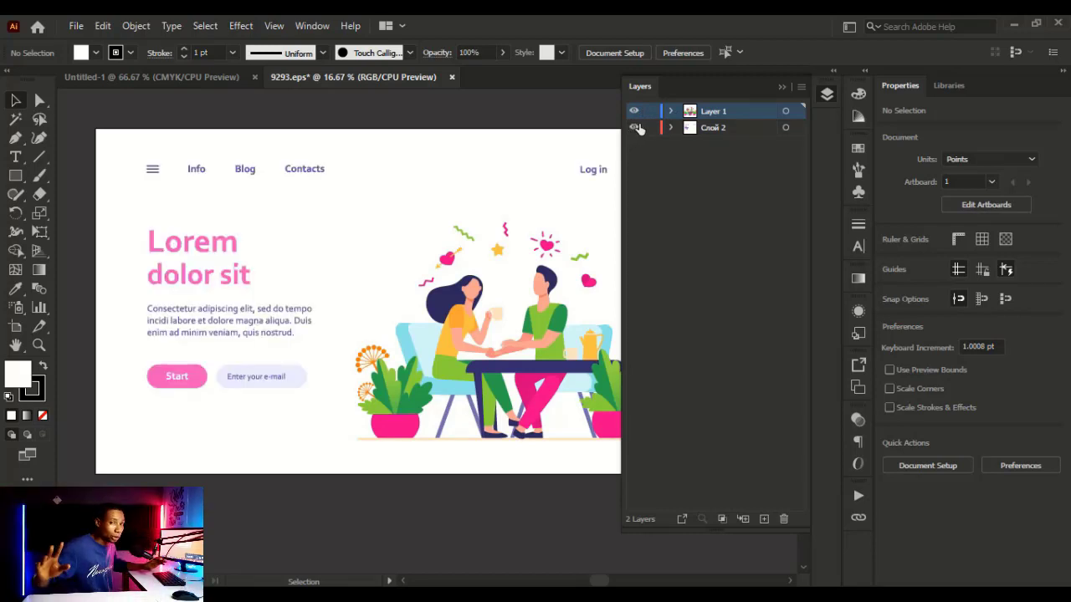
Expand Слой 2, its group and the first two subgroups to examine their contents, and collapse the layer again.
click(671, 128)
click(690, 144)
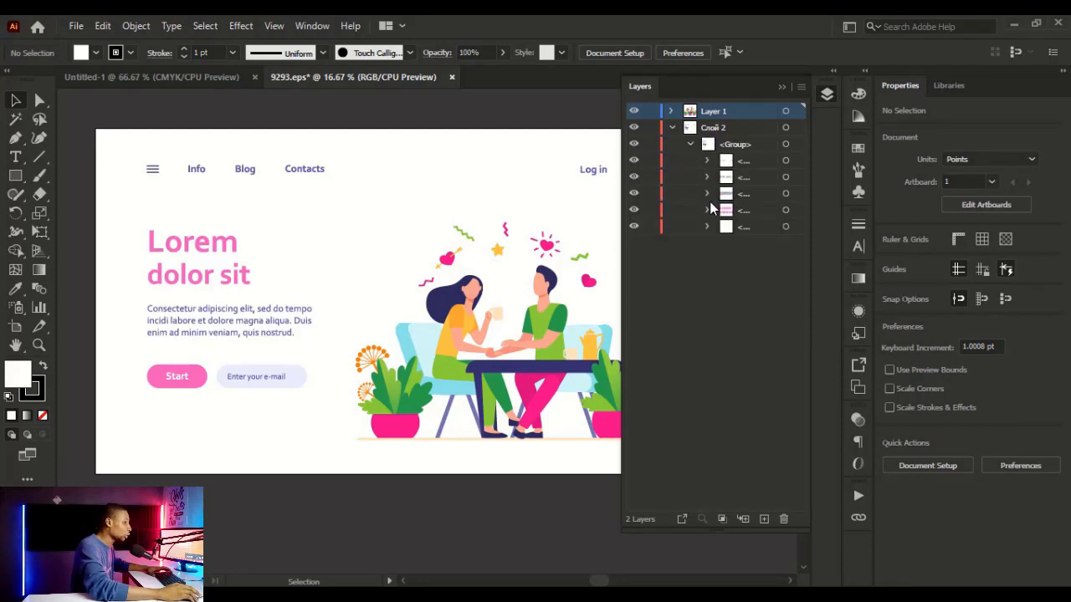
click(706, 162)
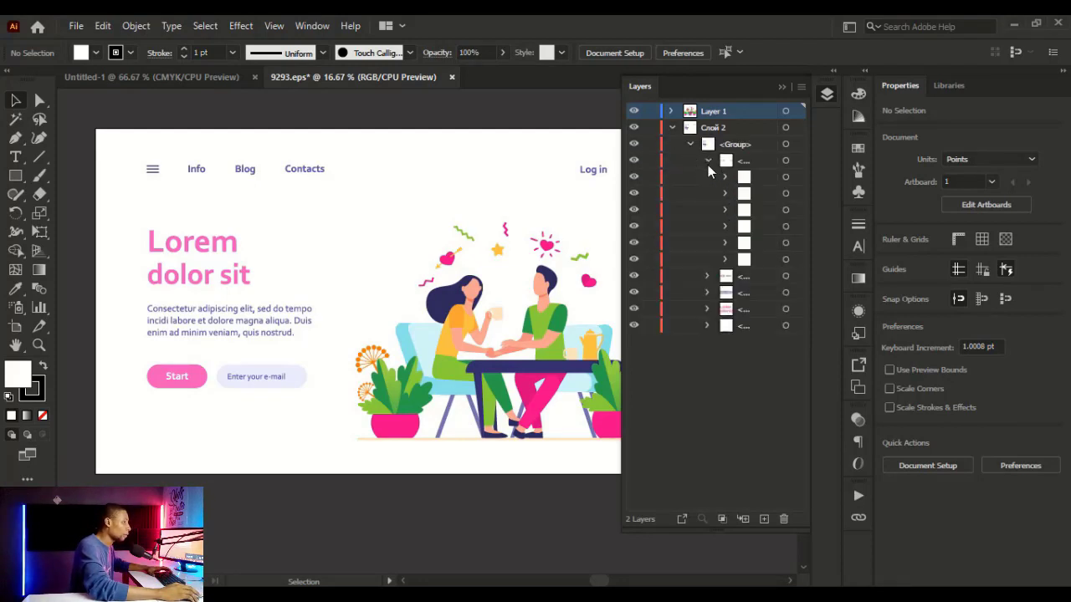
click(707, 277)
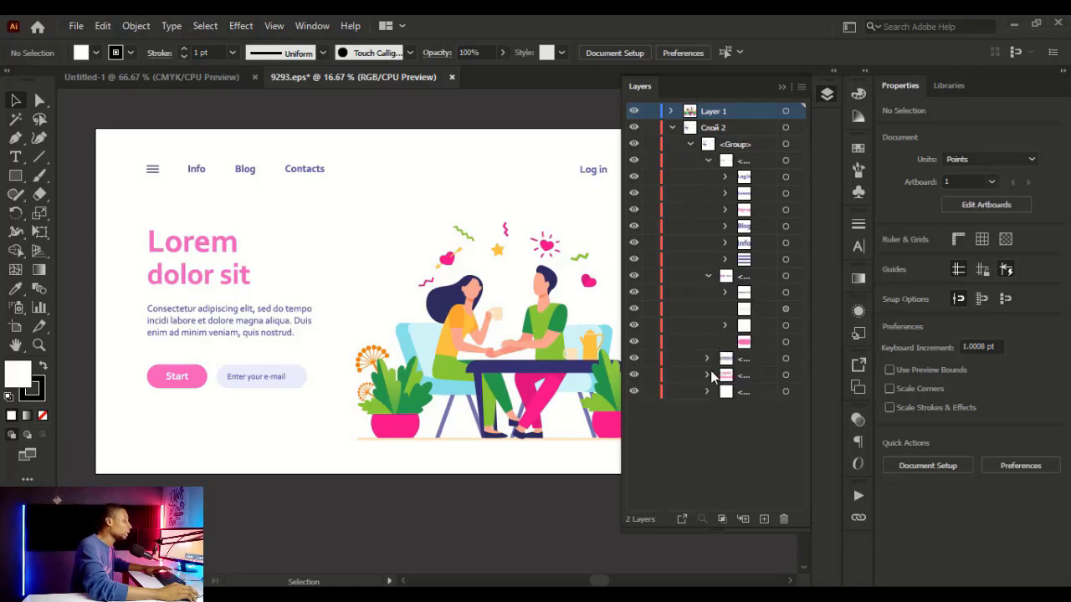
click(672, 128)
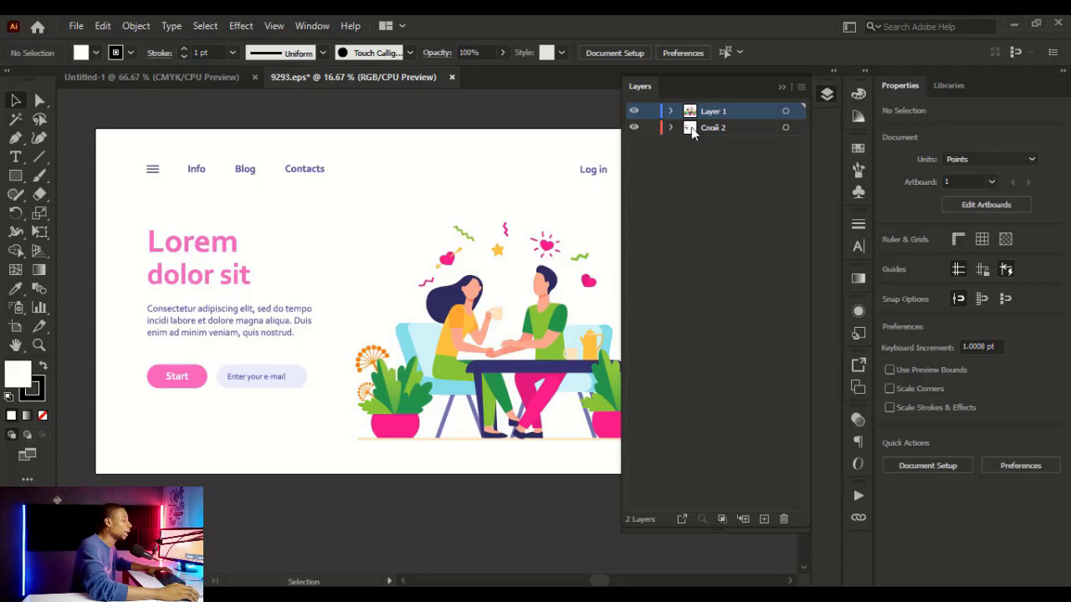
Make Слой 2 the active layer and collapse the Layers panel to its icon.
click(766, 129)
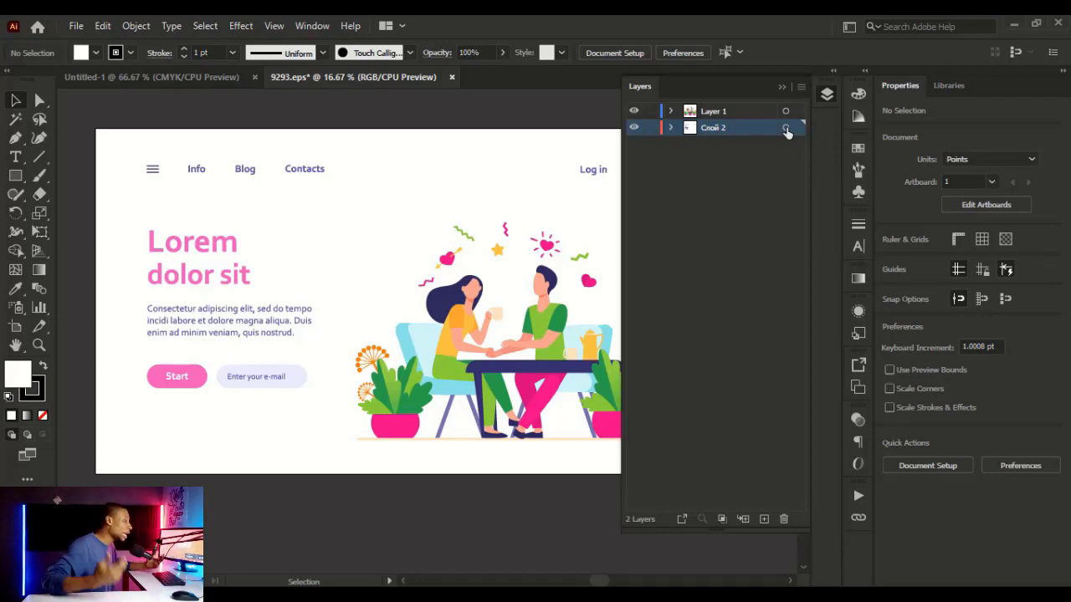
click(780, 87)
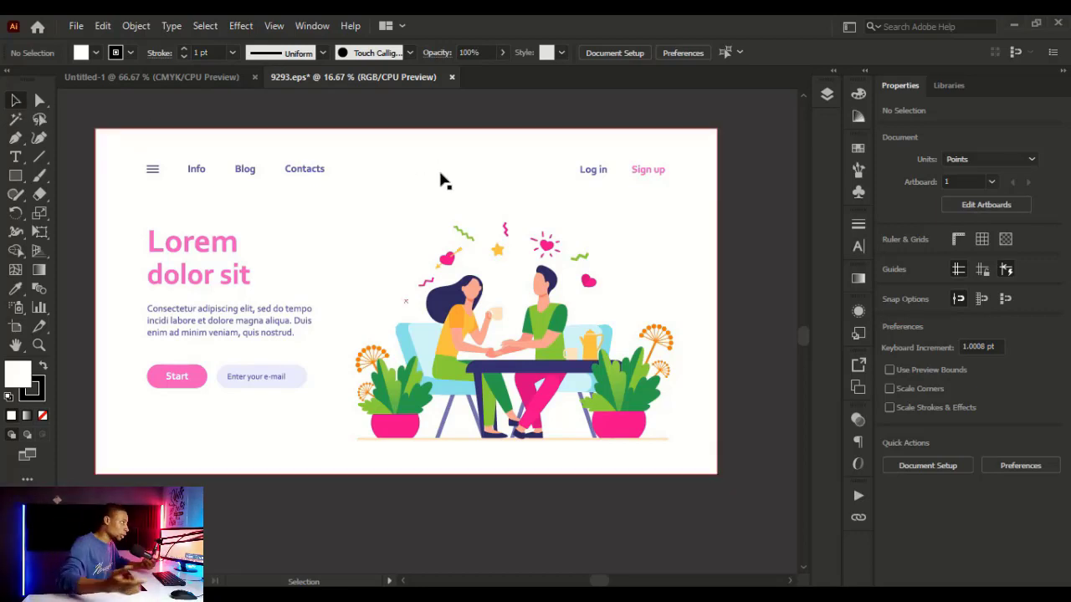
Select the couple illustration and the page's text group in turn, and deselect with the Direct Selection tool active.
click(452, 311)
click(596, 171)
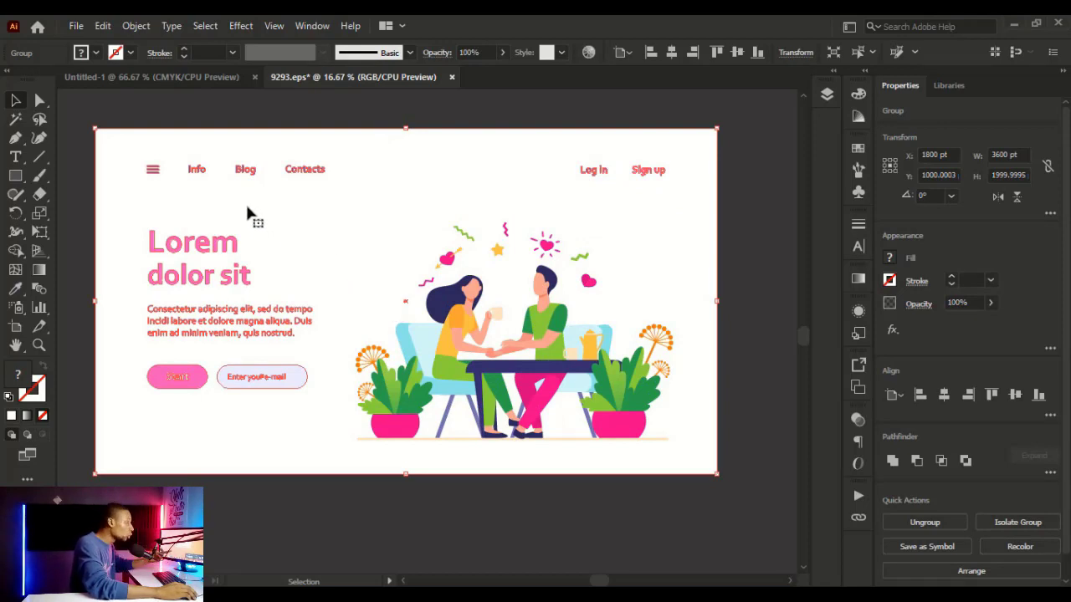
click(40, 100)
click(774, 274)
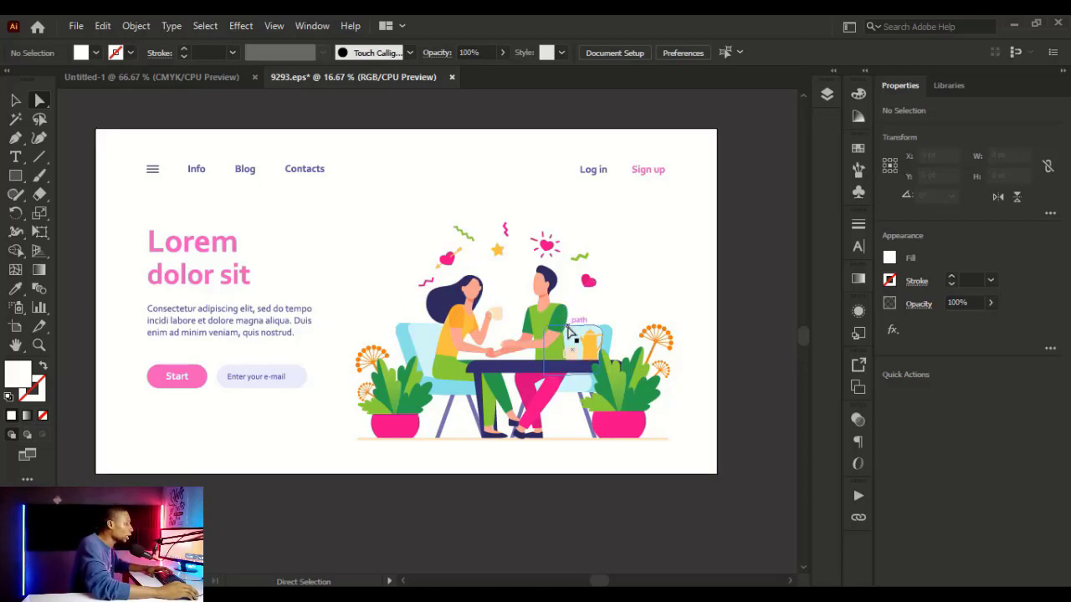
Use the Selection tool on the woman's face to select the whole grouped illustration.
scroll(569, 335, up, 3)
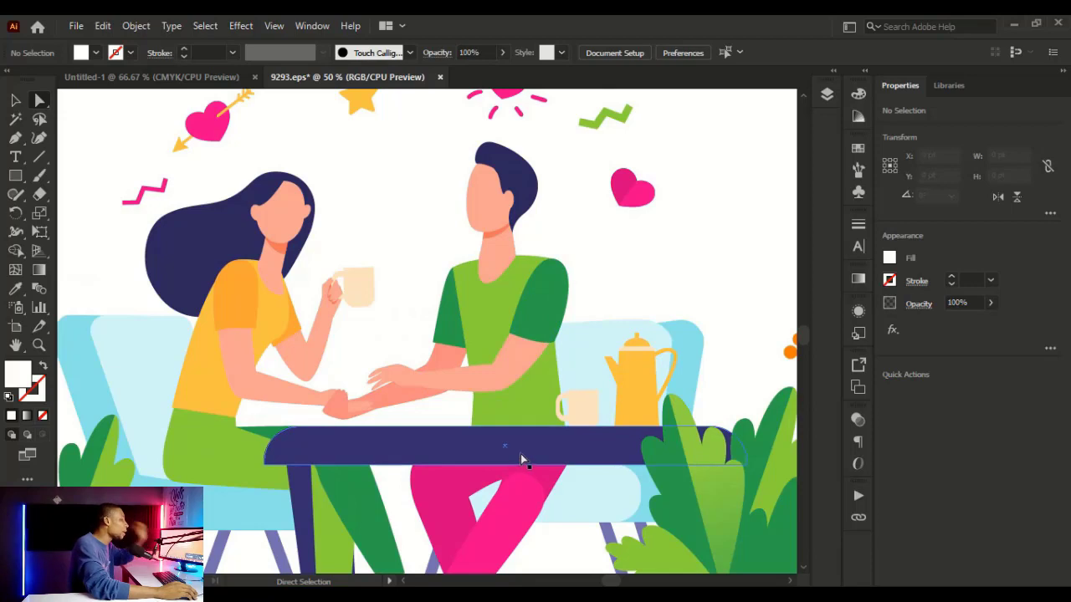
click(15, 101)
click(283, 214)
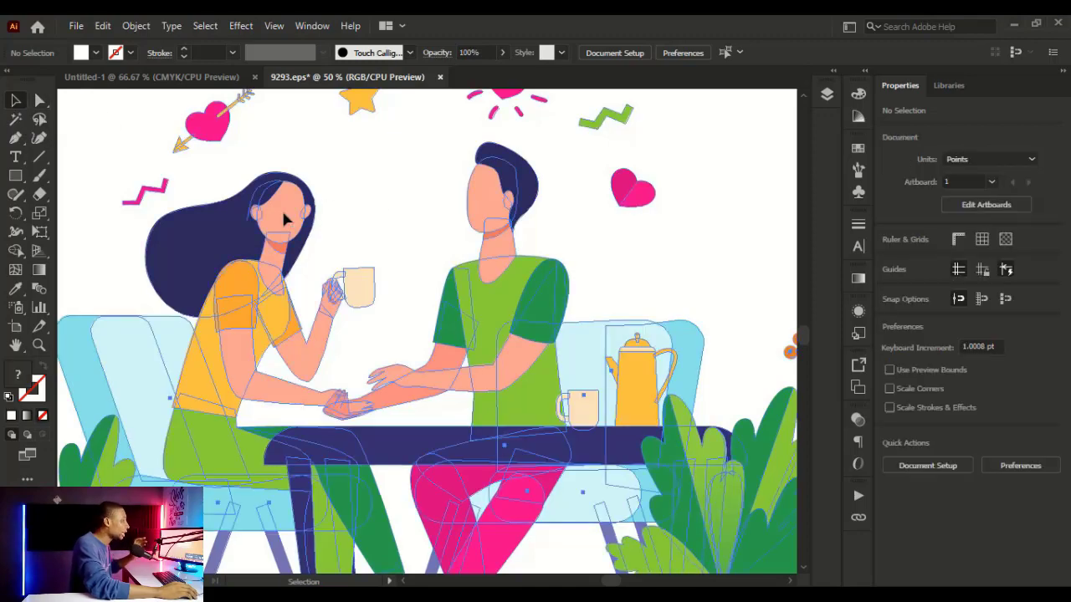
Switch to the Direct Selection tool, clear the illustration's selection and get a close view of the couple.
click(39, 99)
key(ctrl+minus)
key(ctrl+minus)
key(ctrl+shift+a)
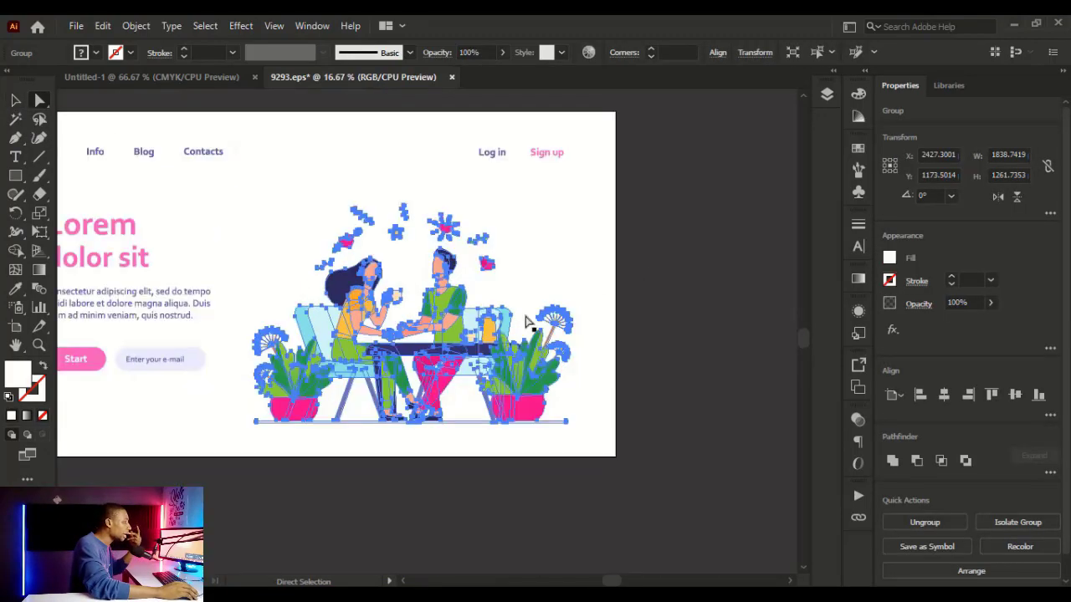
key(ctrl+plus)
scroll(438, 307, up, 1)
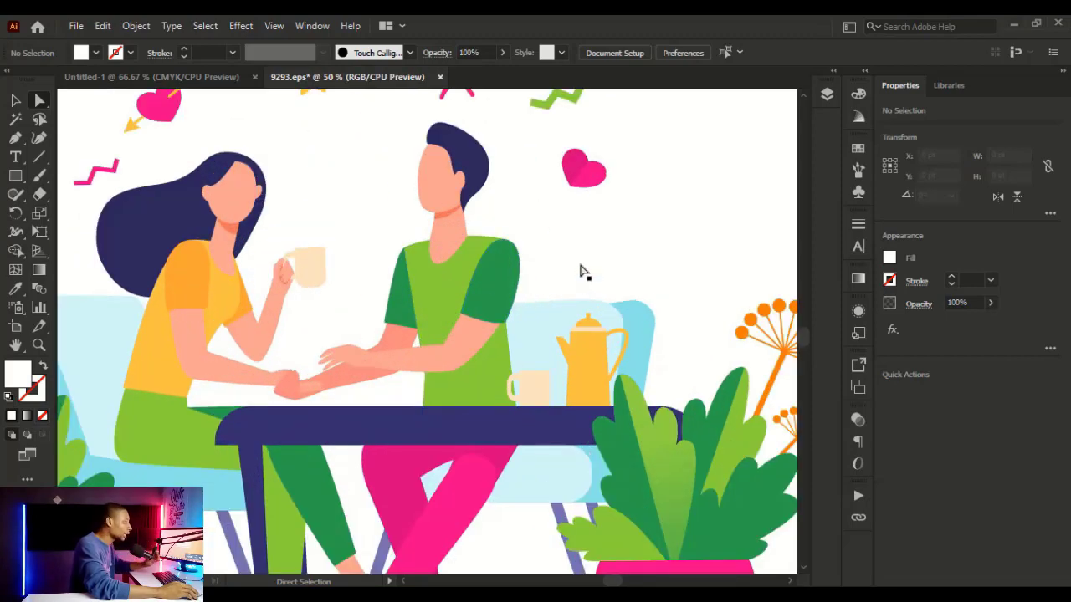
Try moving the man's light-green shirt path on its own away from his body, and undo the move.
click(445, 286)
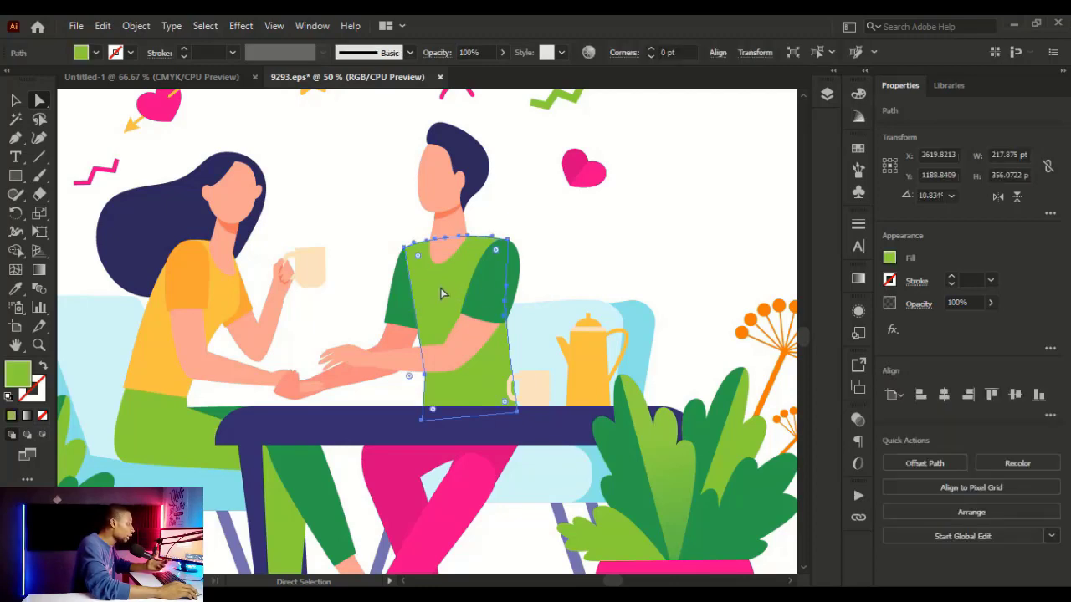
drag(505, 281, 655, 243)
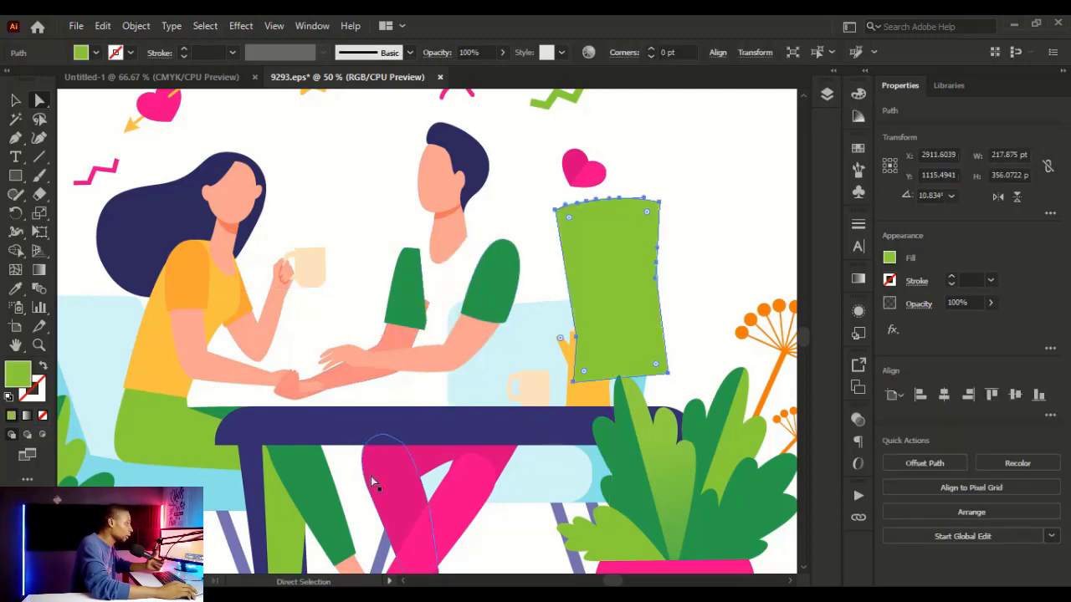
key(ctrl+z)
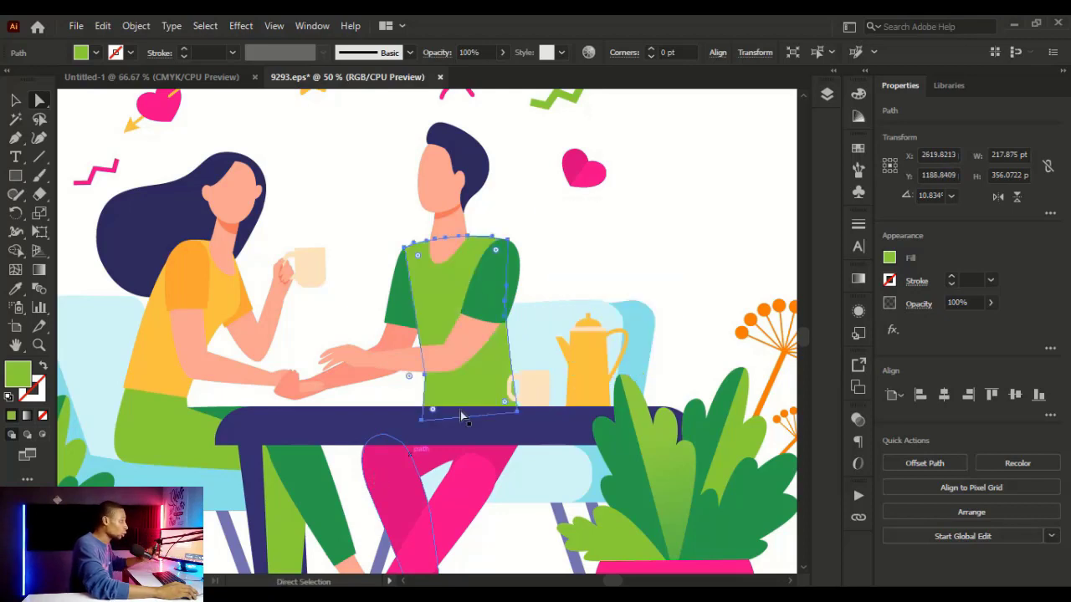
Deselect the shirt, try moving only the pink pot out from under the plant beside the teapot, and undo the move.
key(ctrl+minus)
key(ctrl+minus)
click(676, 261)
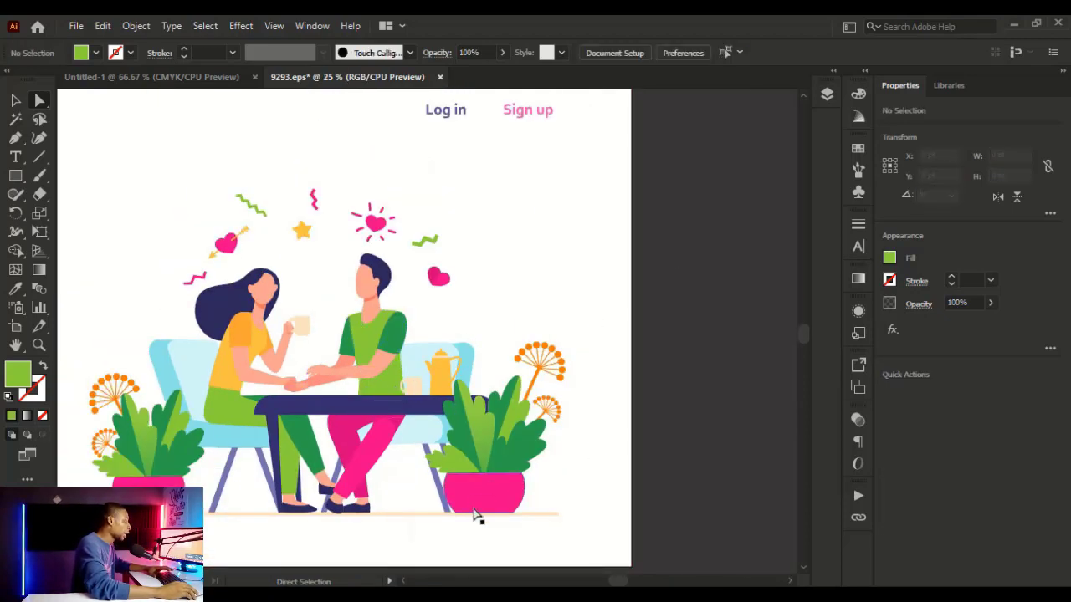
scroll(477, 511, up, 1)
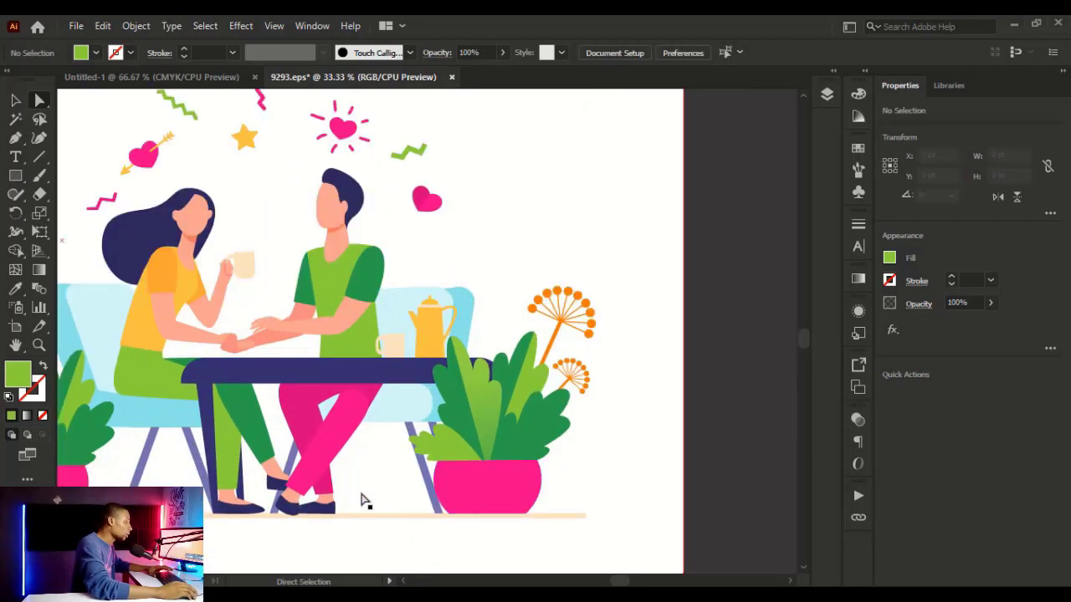
click(494, 489)
drag(494, 489, 599, 484)
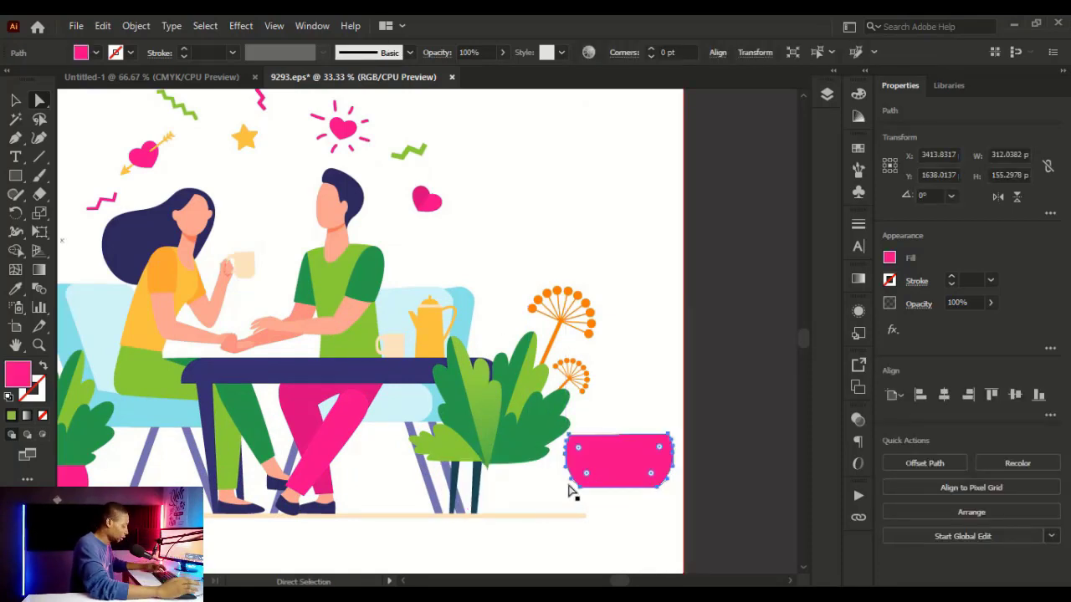
key(ctrl+z)
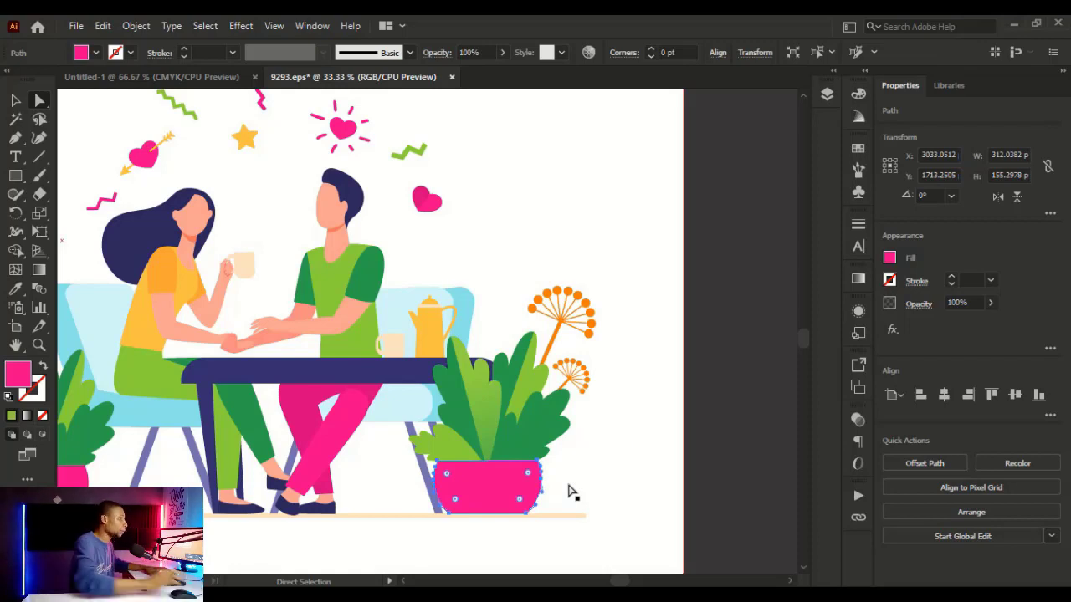
Ungroup the full-page group holding the text and background with the Selection tool, and deselect the result.
key(v)
key(ctrl+minus)
key(ctrl+minus)
key(ctrl+minus)
click(262, 286)
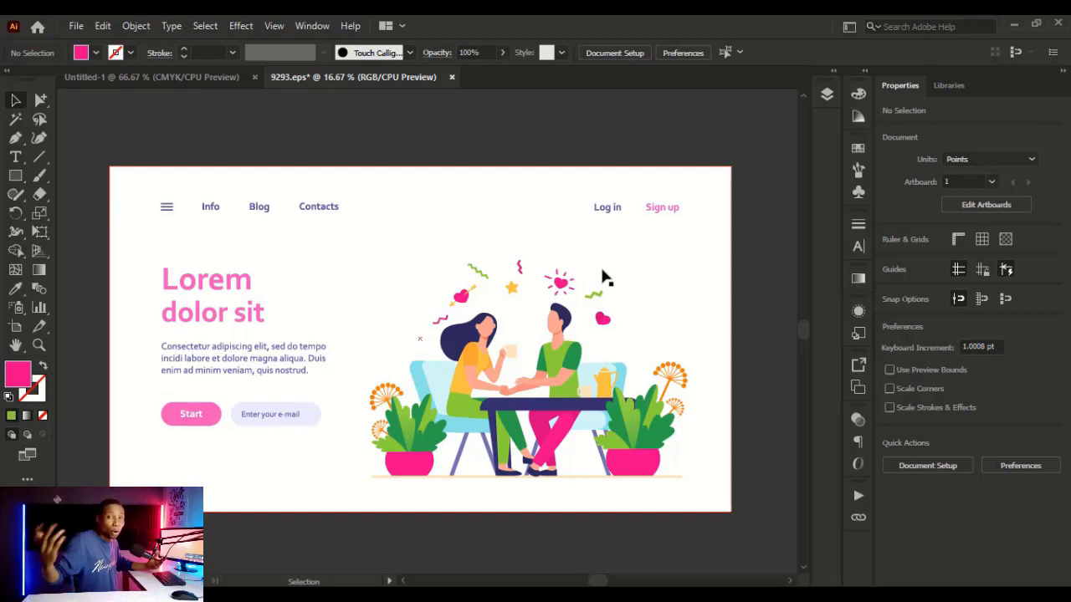
click(222, 292)
right_click(220, 289)
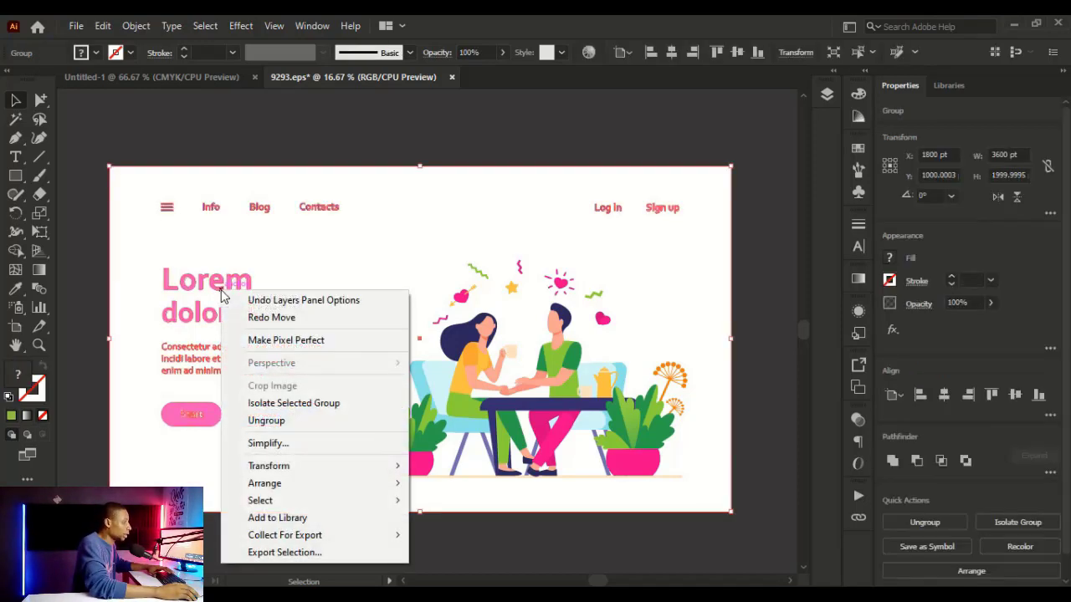
click(283, 421)
click(335, 192)
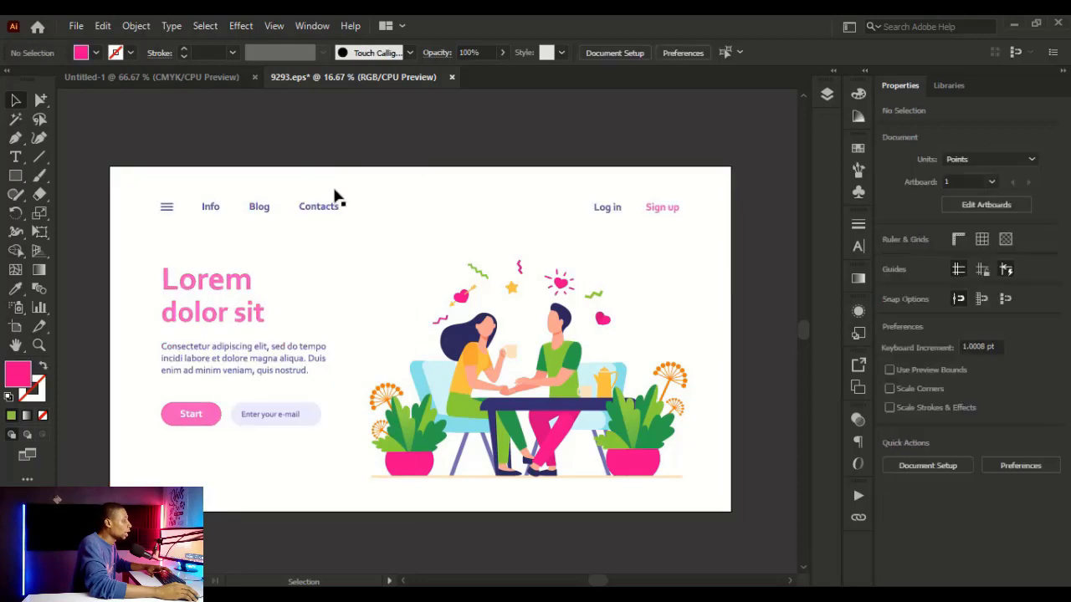
Try left, right and top artboard alignment on the header menu group, centre it horizontally, and place it slightly below the artboard's upper edge.
click(323, 208)
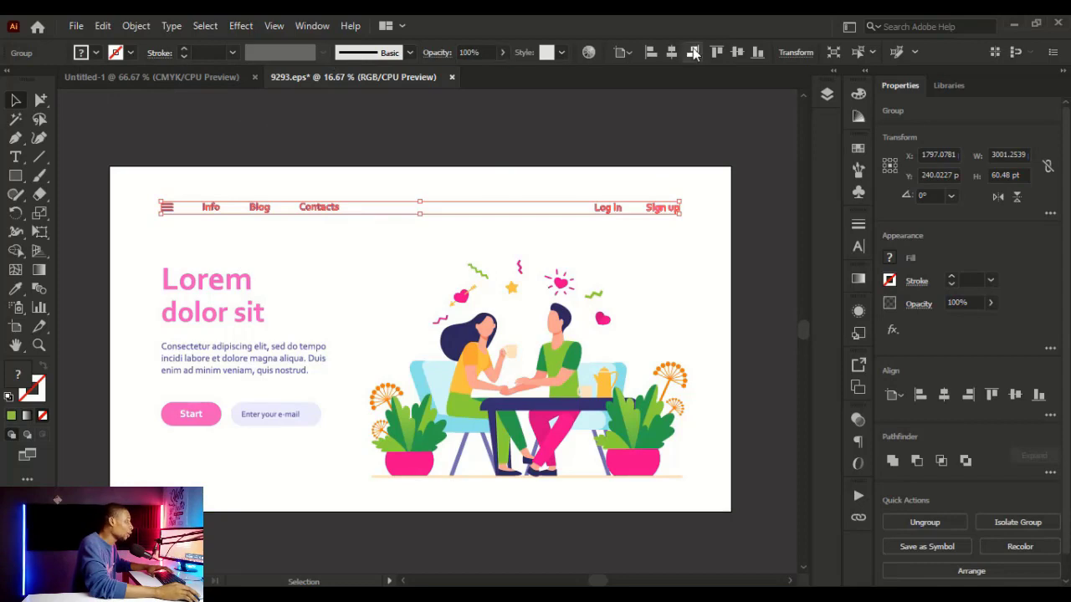
click(650, 54)
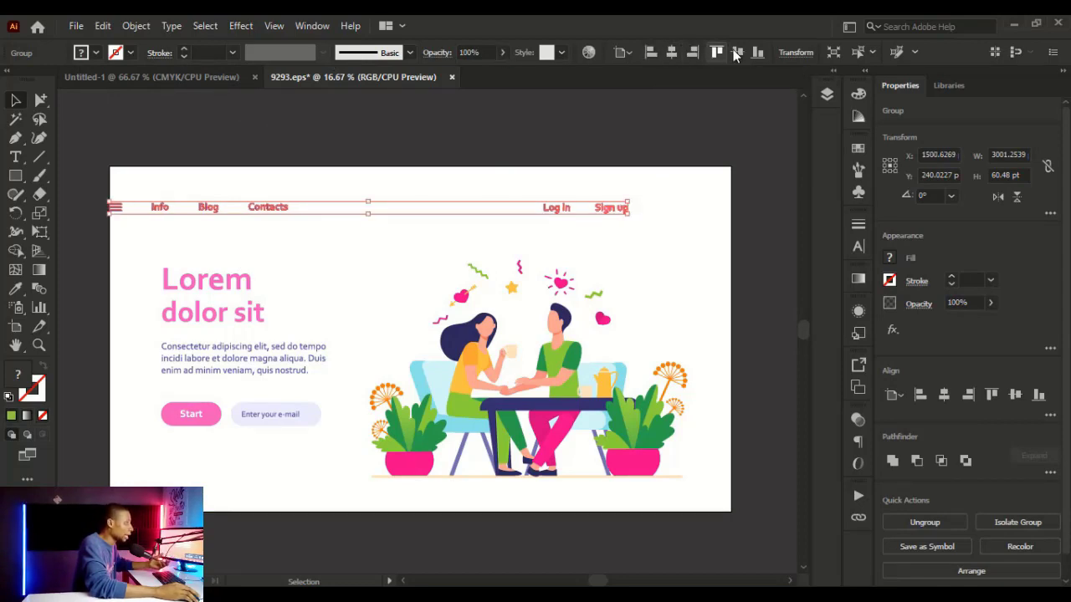
click(697, 55)
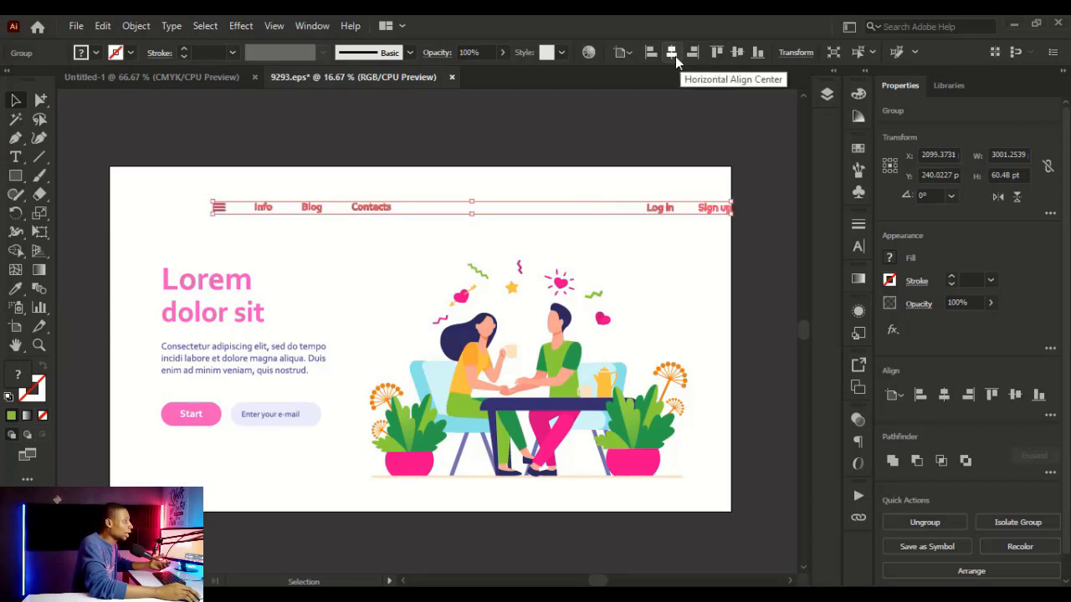
click(713, 52)
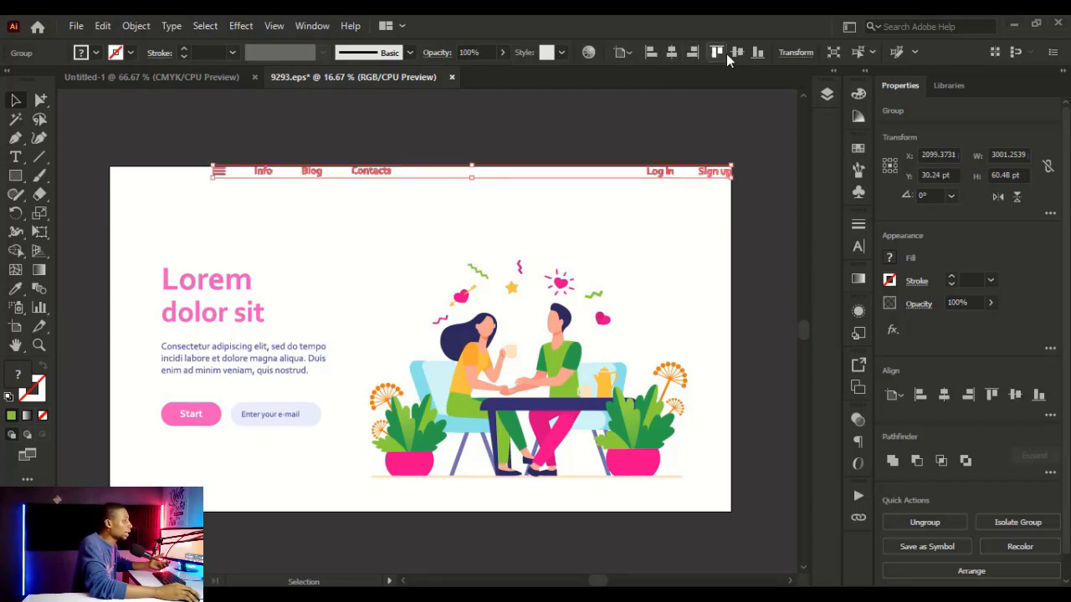
click(675, 51)
drag(623, 173, 620, 195)
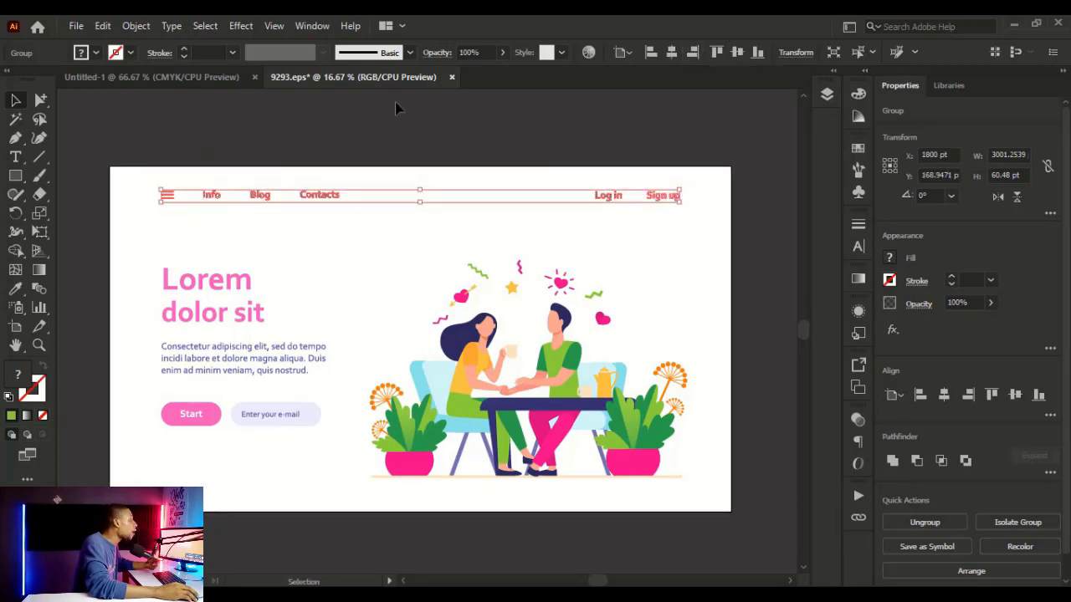
Examine the header menu group's colour swatches, brush definitions and opacity slider, and the alignment reference option for the couple illustration.
click(129, 53)
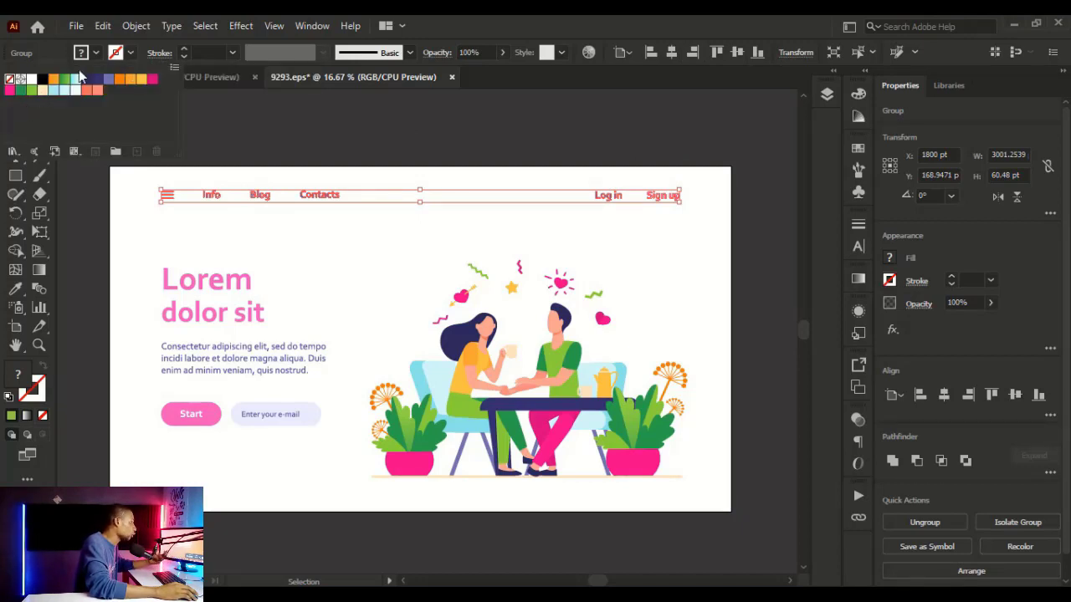
click(411, 55)
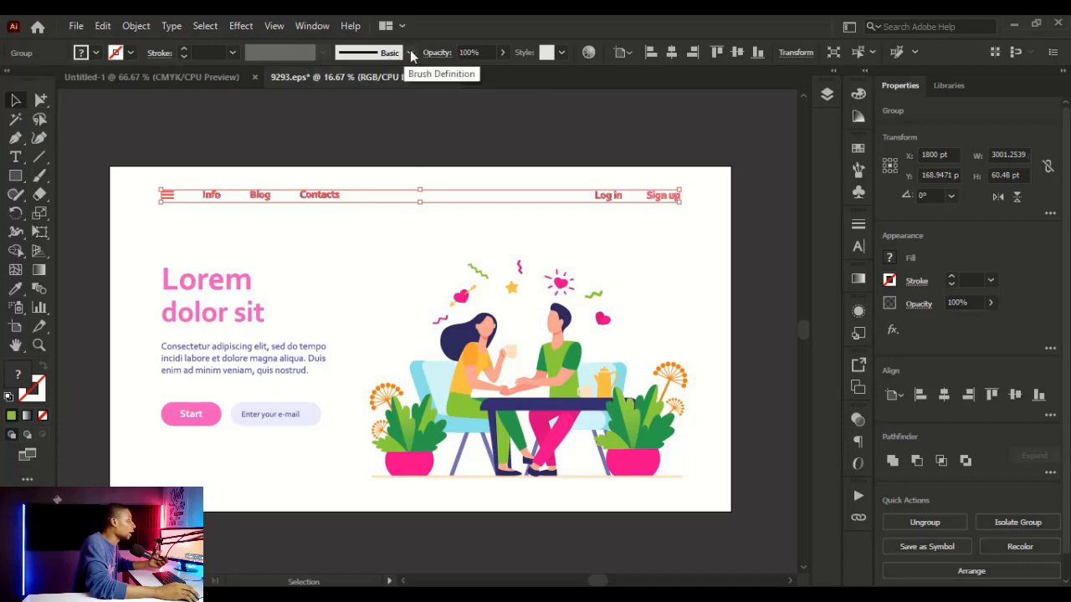
click(411, 54)
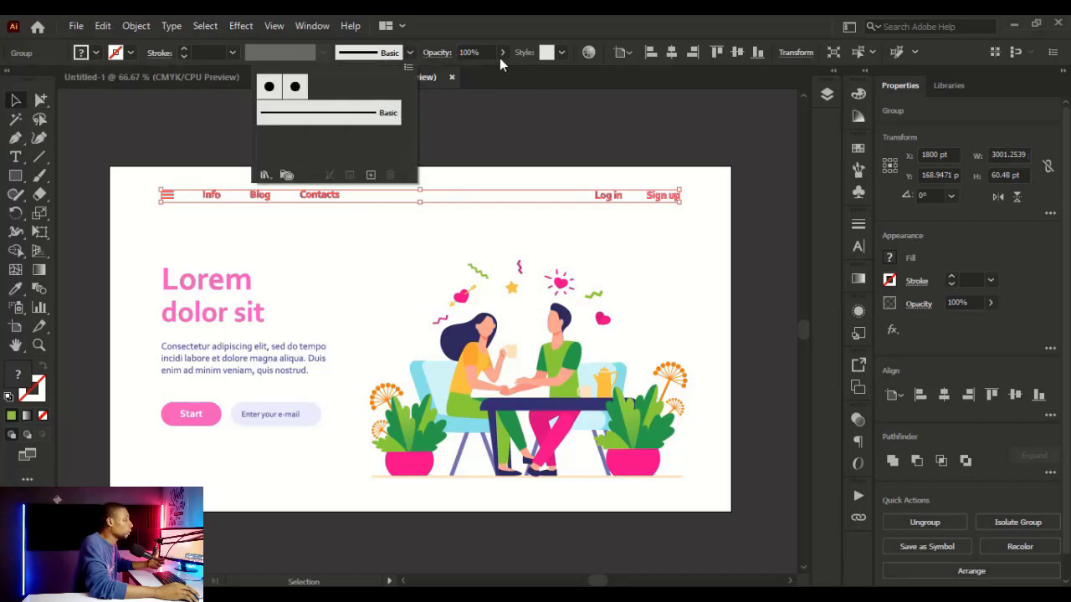
click(499, 57)
click(502, 52)
drag(497, 74, 563, 86)
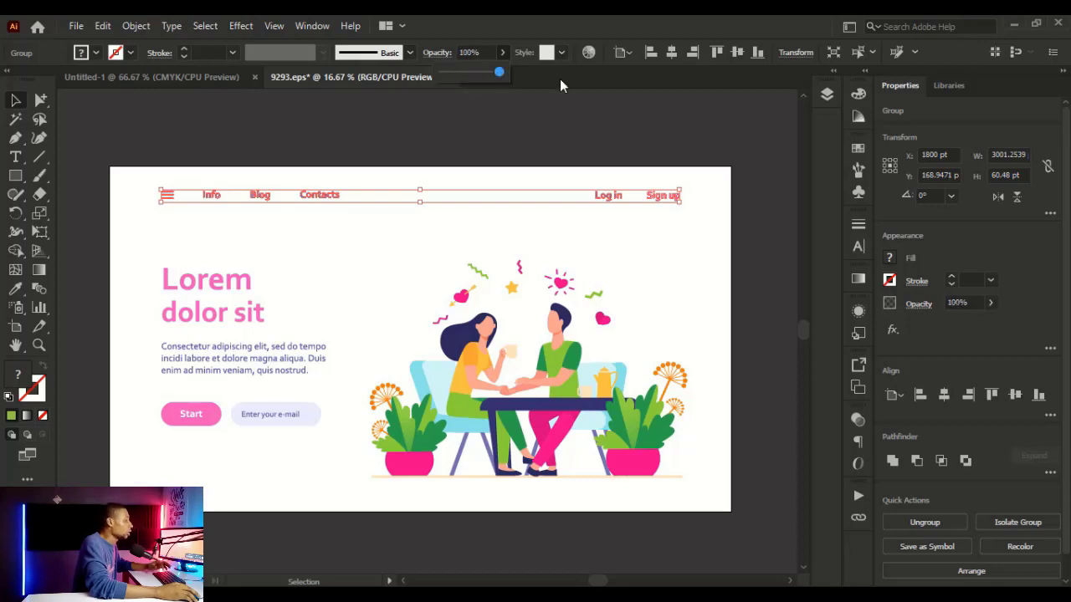
click(578, 105)
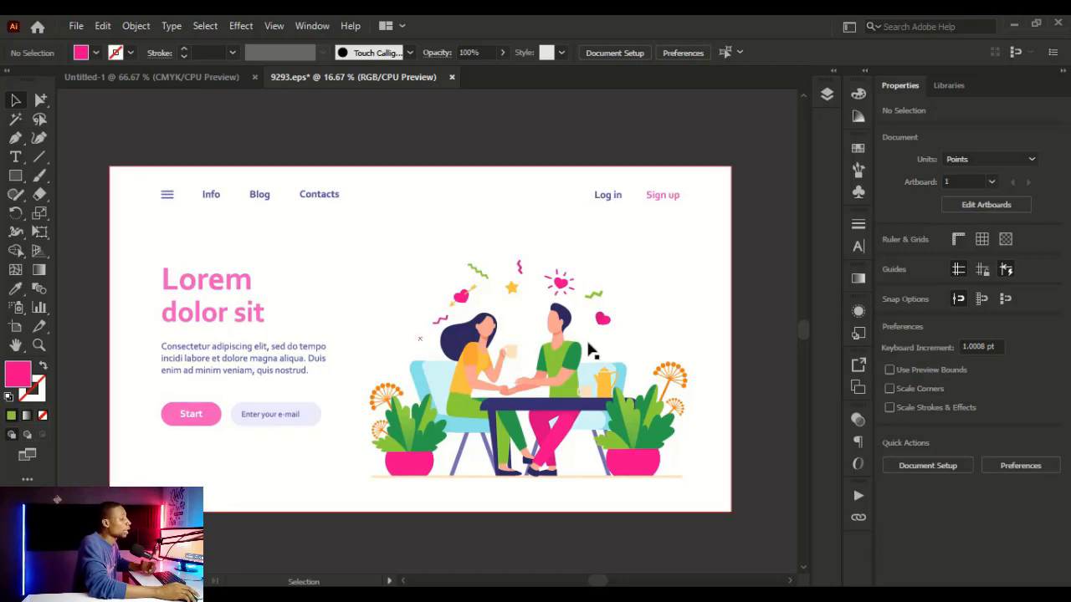
click(567, 364)
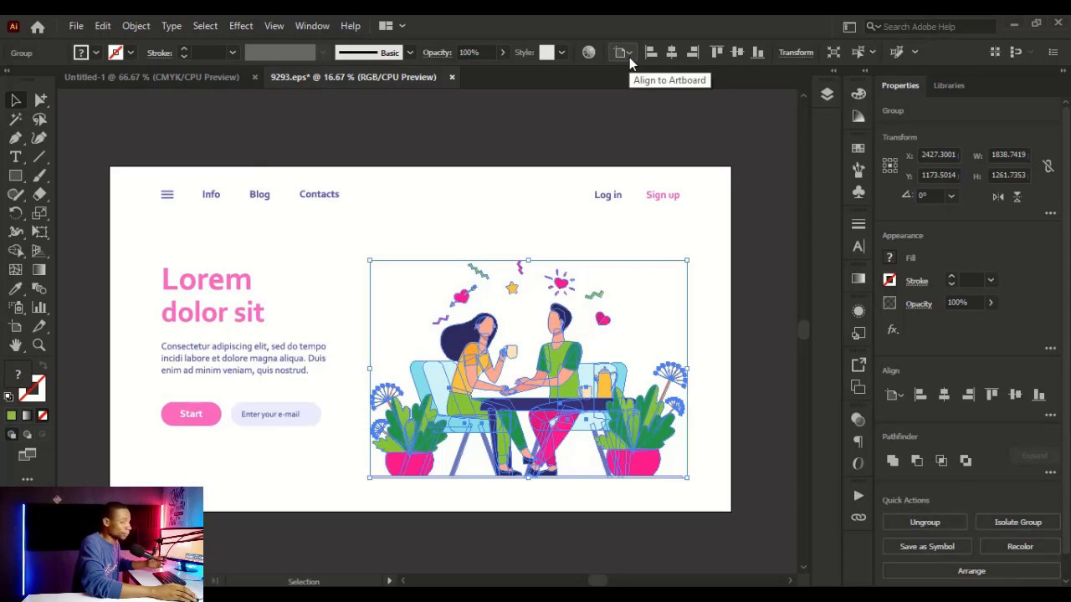
click(665, 93)
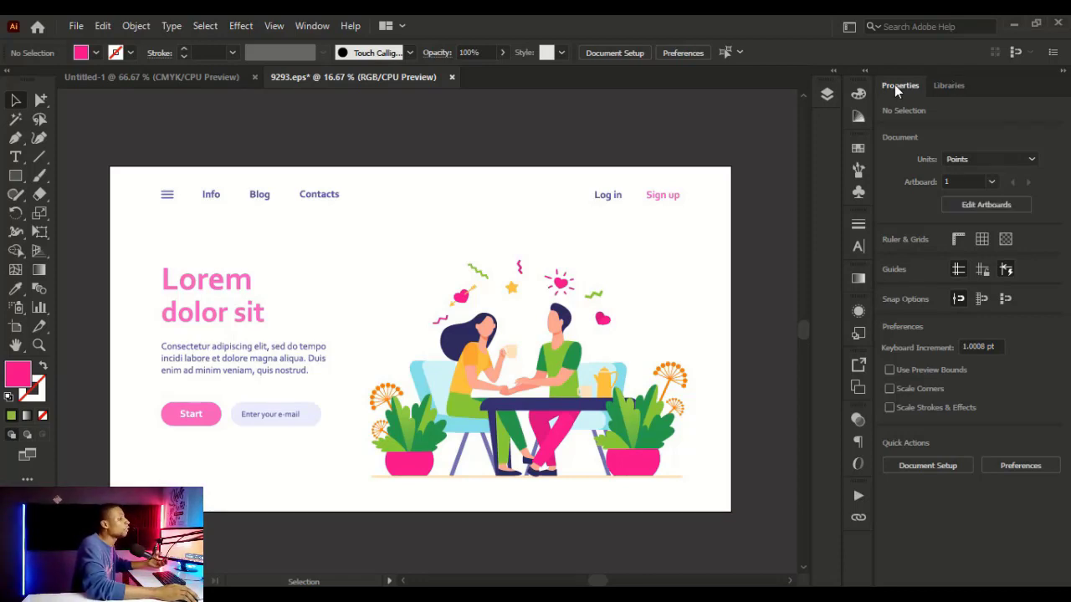
Start editing the artboard, browse its size presets, and try the portrait orientation before setting it back to landscape.
click(981, 207)
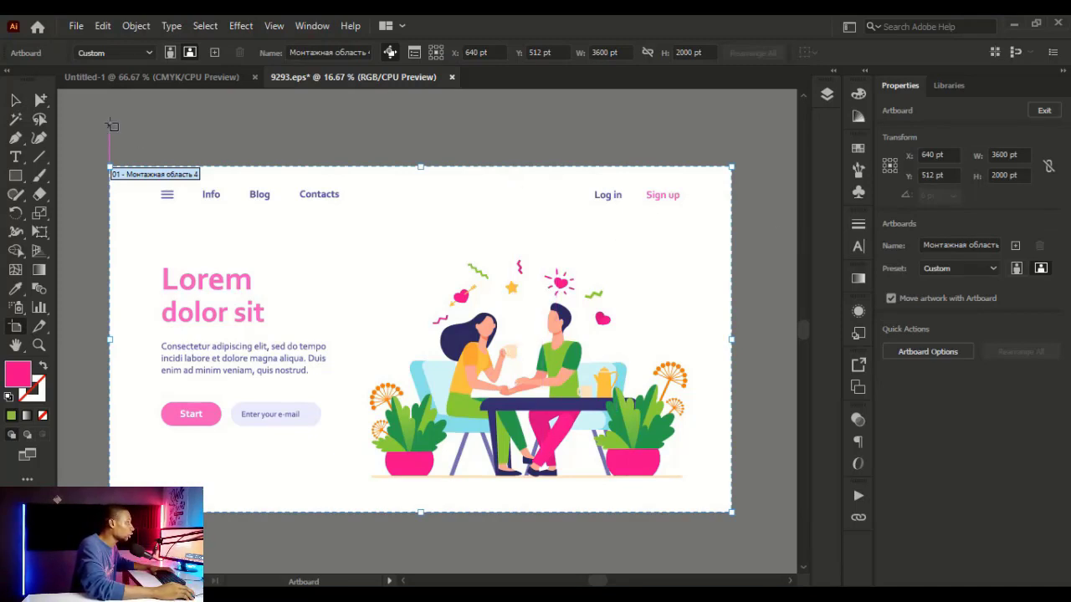
click(123, 52)
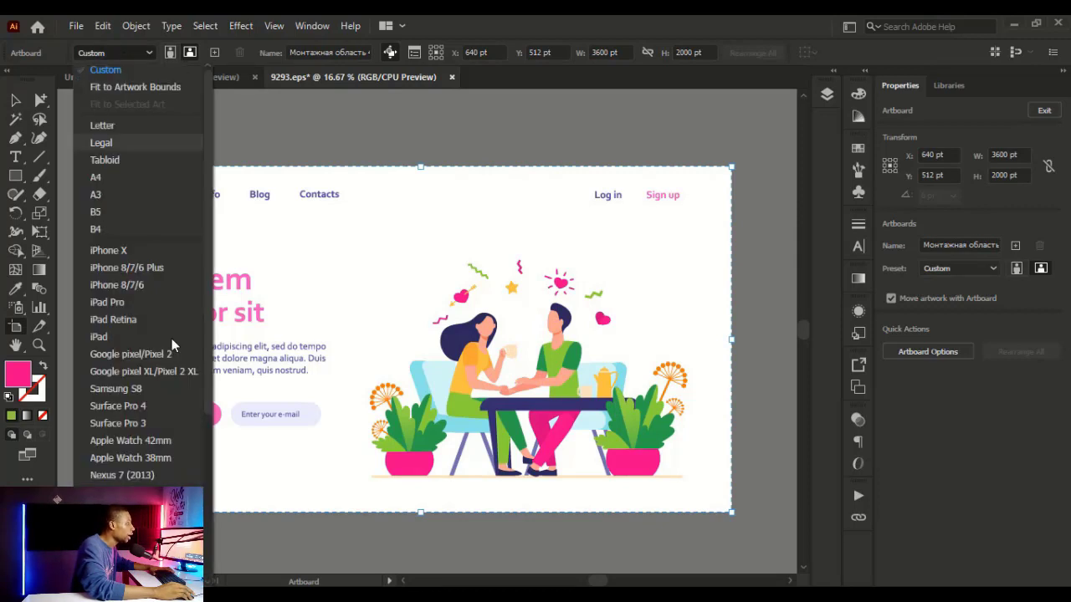
scroll(158, 251, down, 5)
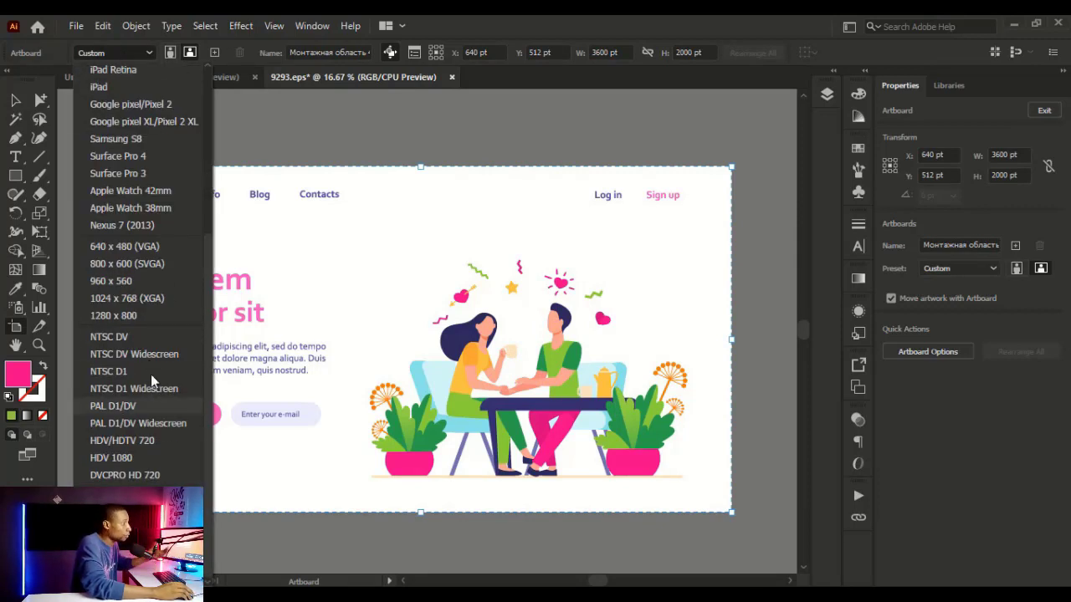
click(142, 52)
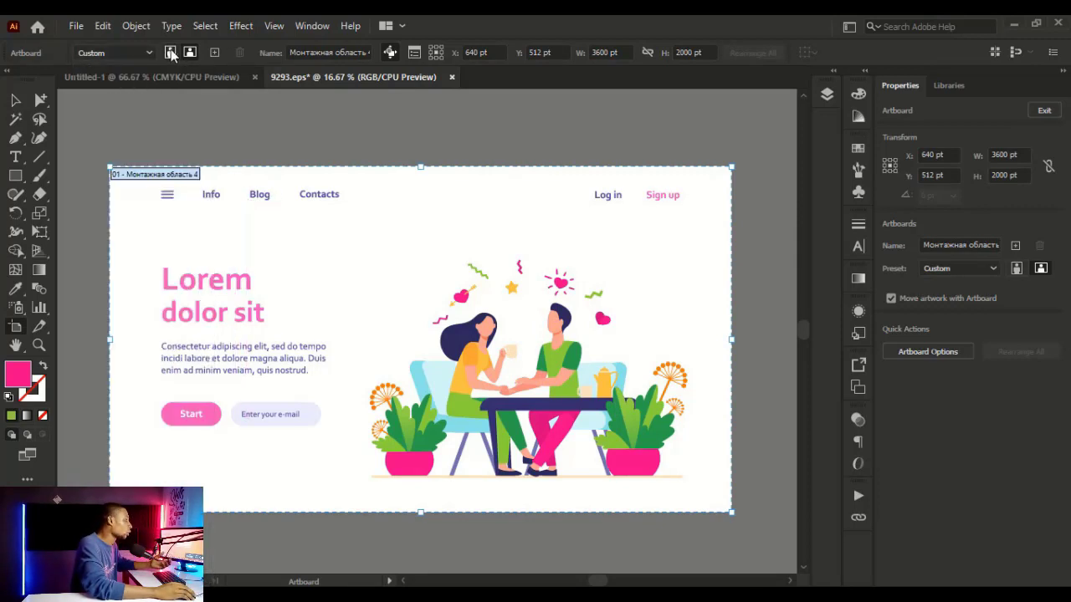
click(171, 53)
click(190, 53)
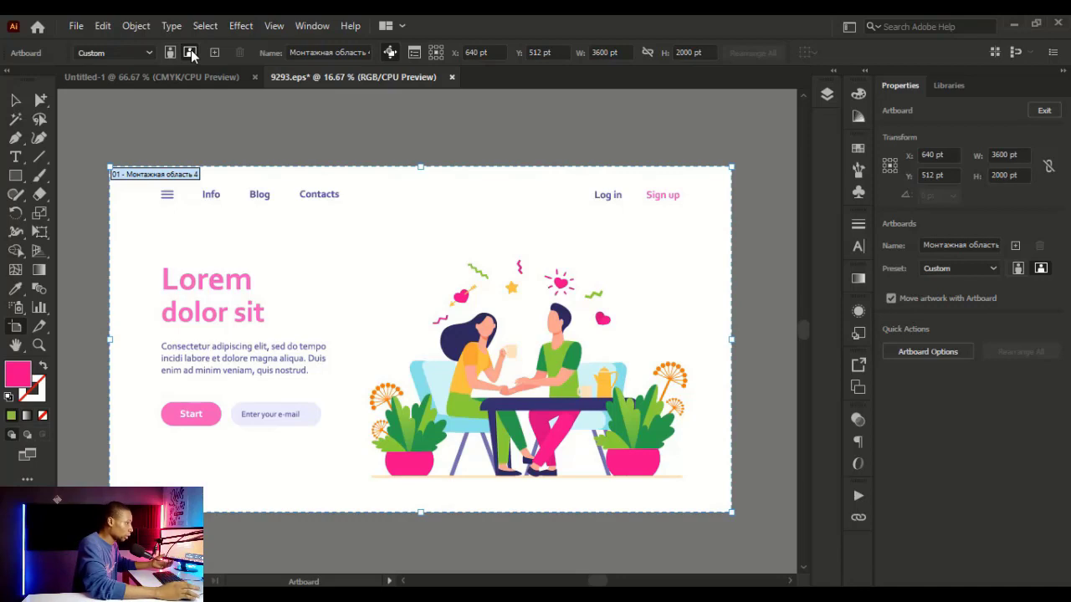
Add six new blank artboards of the same size as the original one.
click(1014, 247)
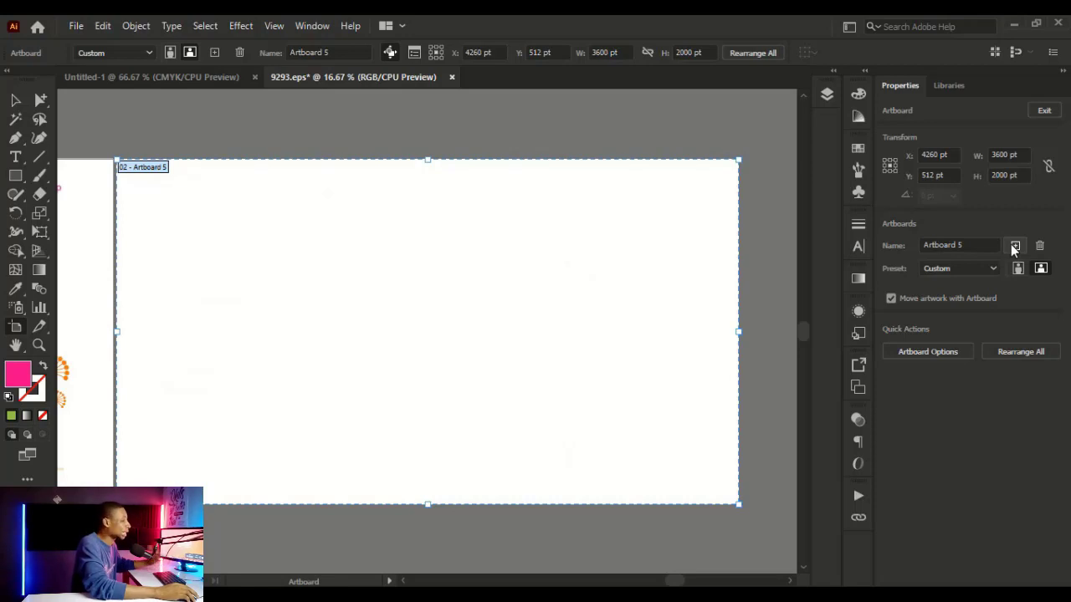
click(1014, 246)
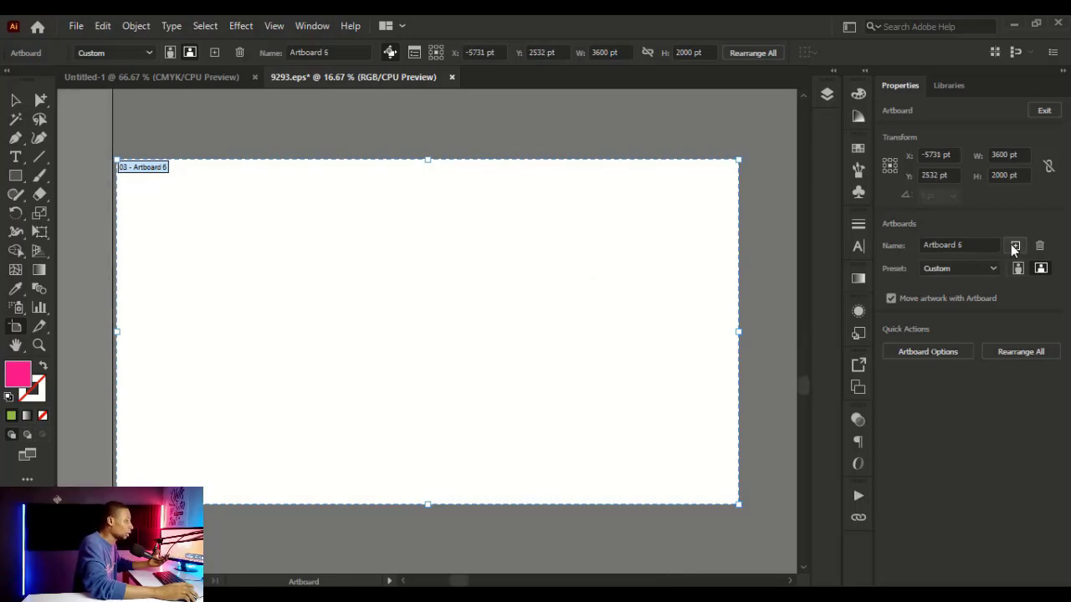
click(1014, 247)
click(1014, 247)
click(1014, 247)
click(1014, 247)
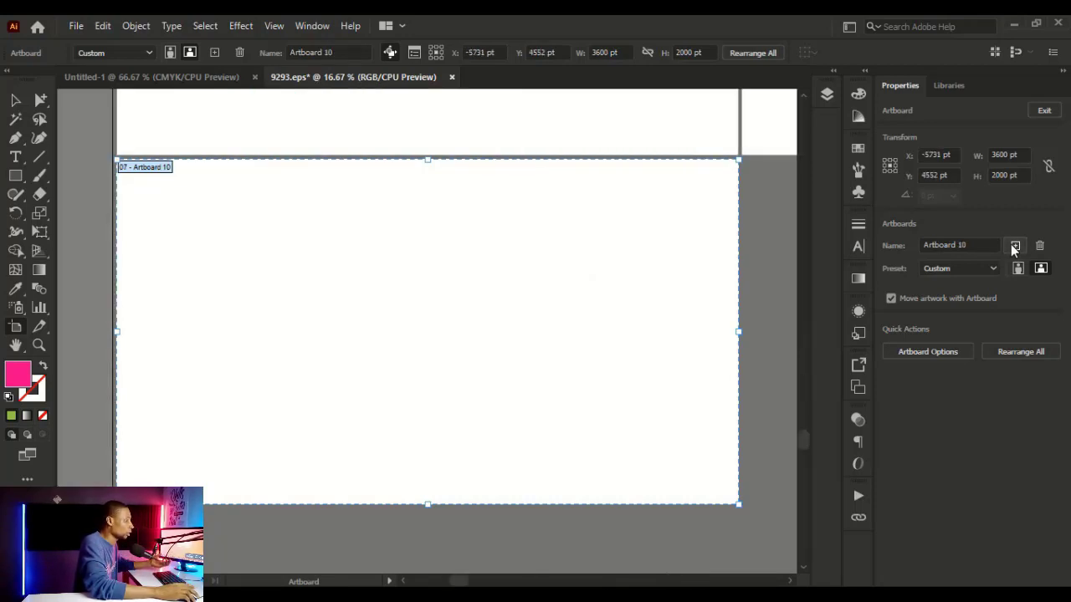
Delete all six blank artboards, keeping only the original one with the artwork.
scroll(402, 289, down, 5)
scroll(512, 381, up, 2)
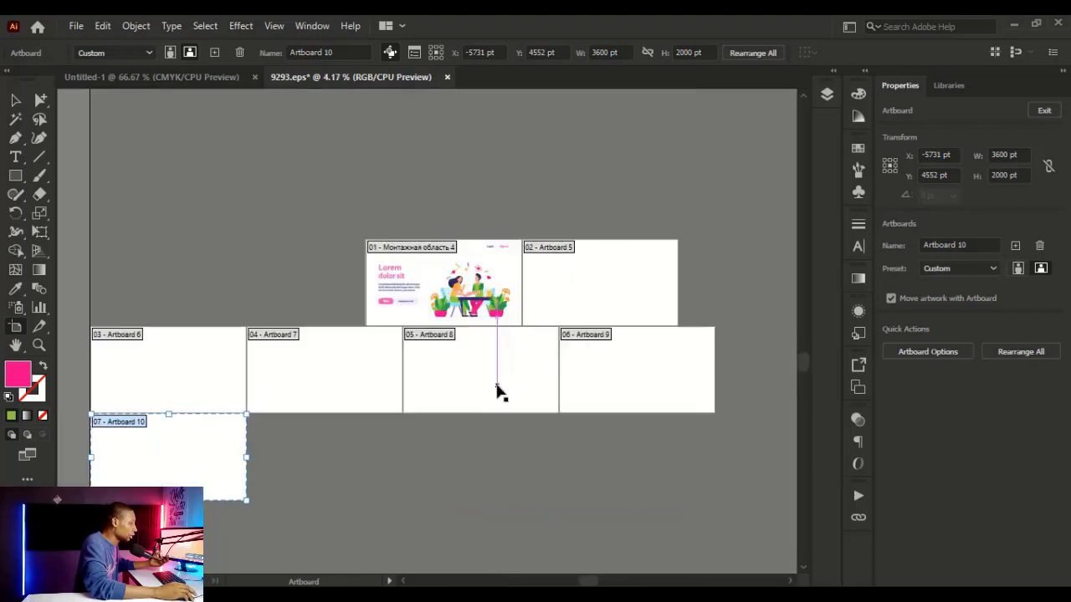
scroll(499, 387, down, 1)
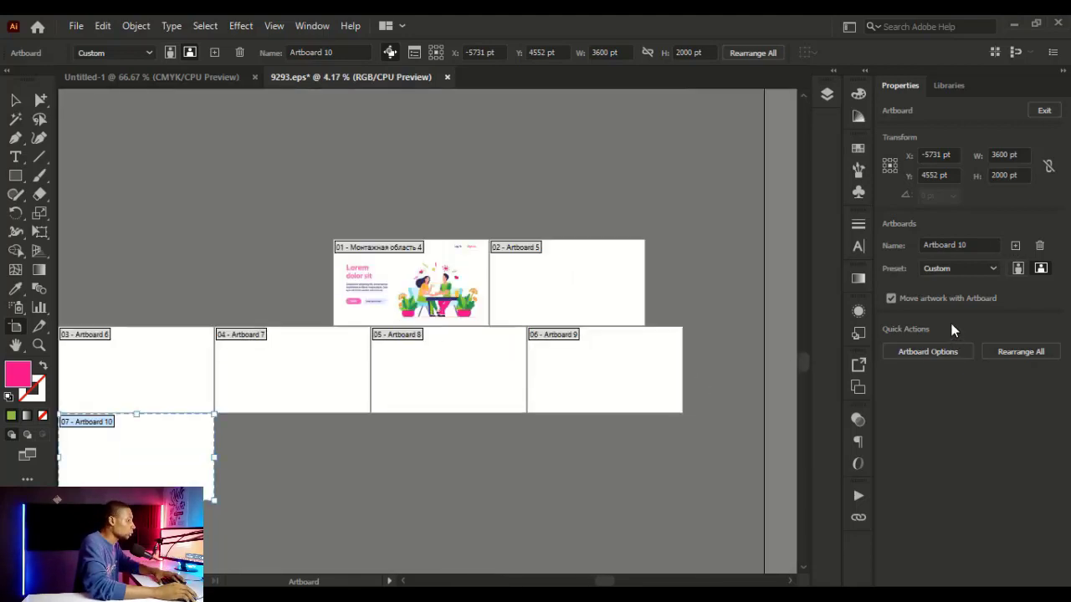
click(1039, 245)
click(1039, 246)
click(1039, 245)
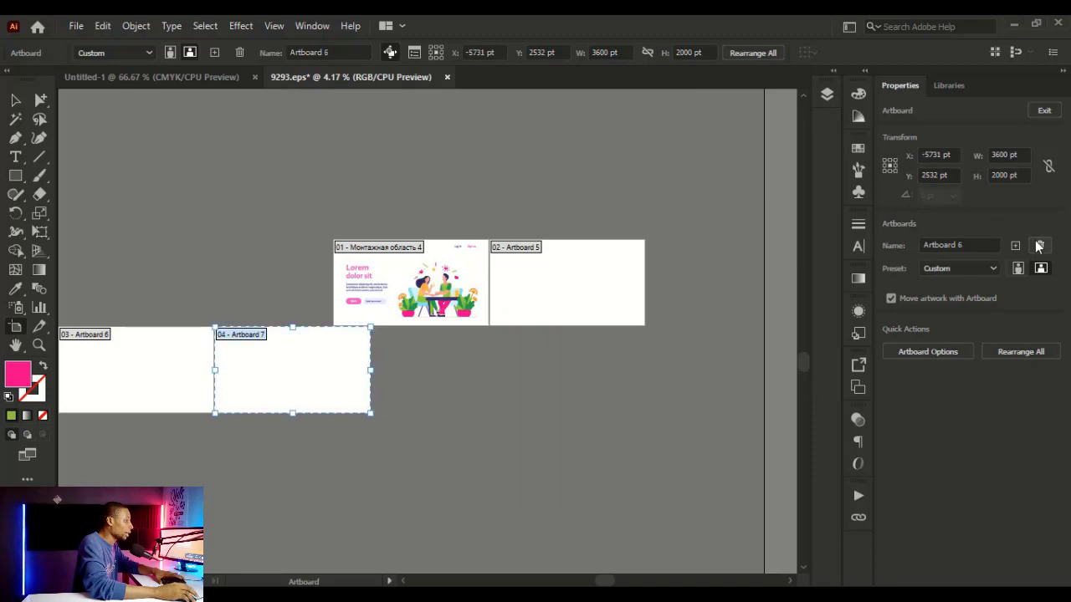
click(1039, 245)
click(1039, 246)
click(1039, 245)
Look through the size presets available for the remaining artboard and close the list without choosing one.
scroll(455, 292, up, 2)
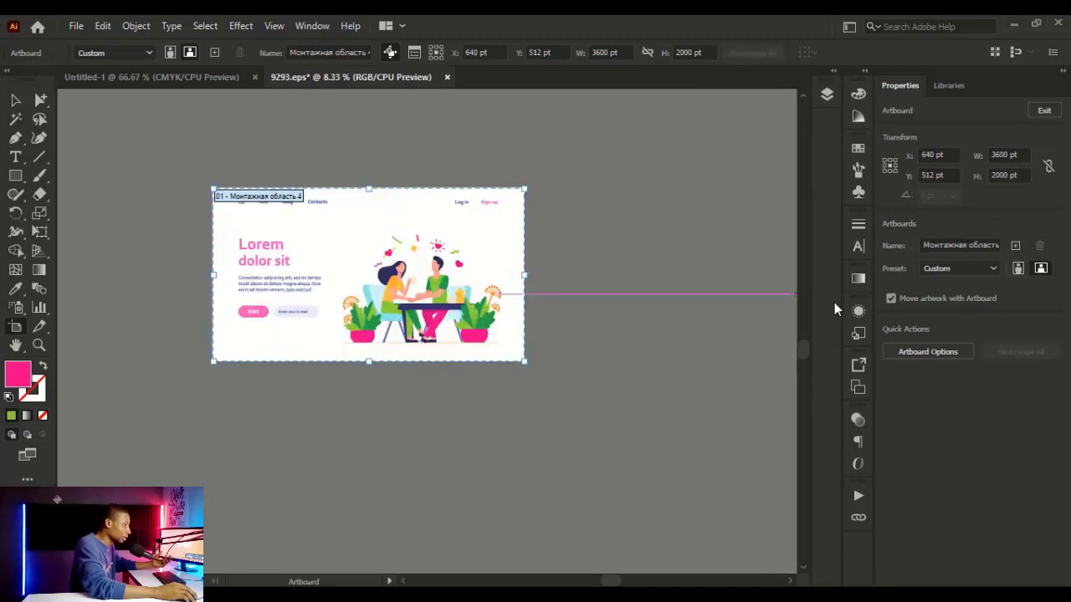
click(992, 267)
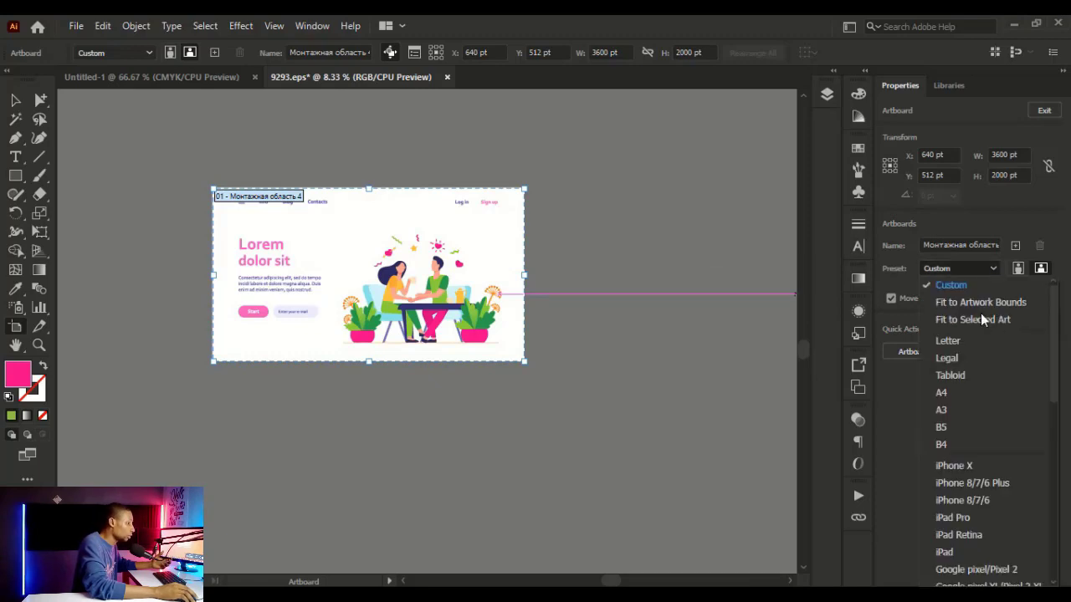
scroll(975, 487, down, 5)
scroll(977, 486, up, 5)
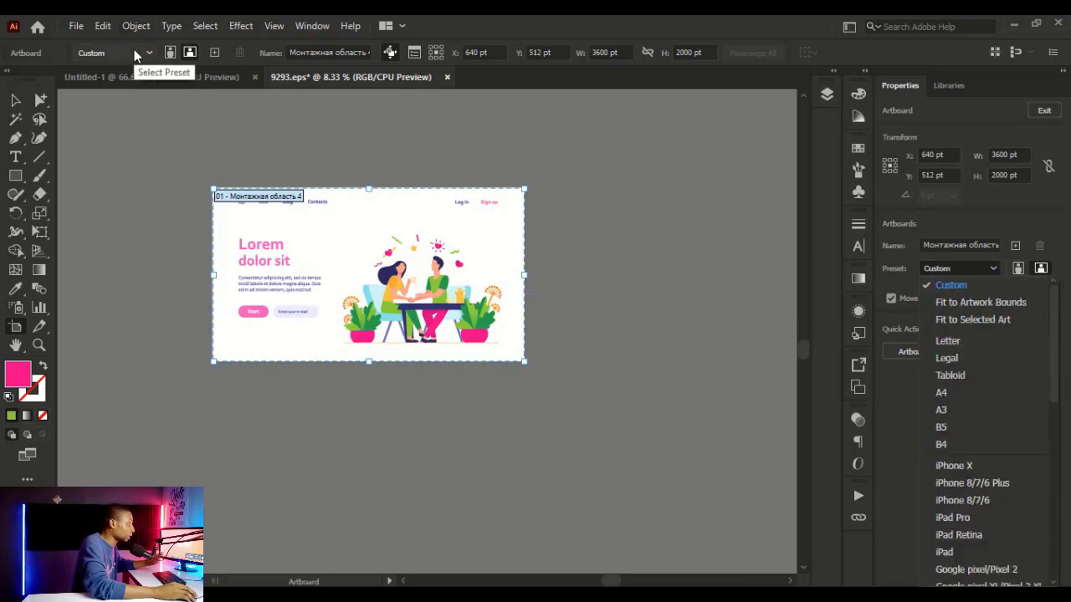
key(Escape)
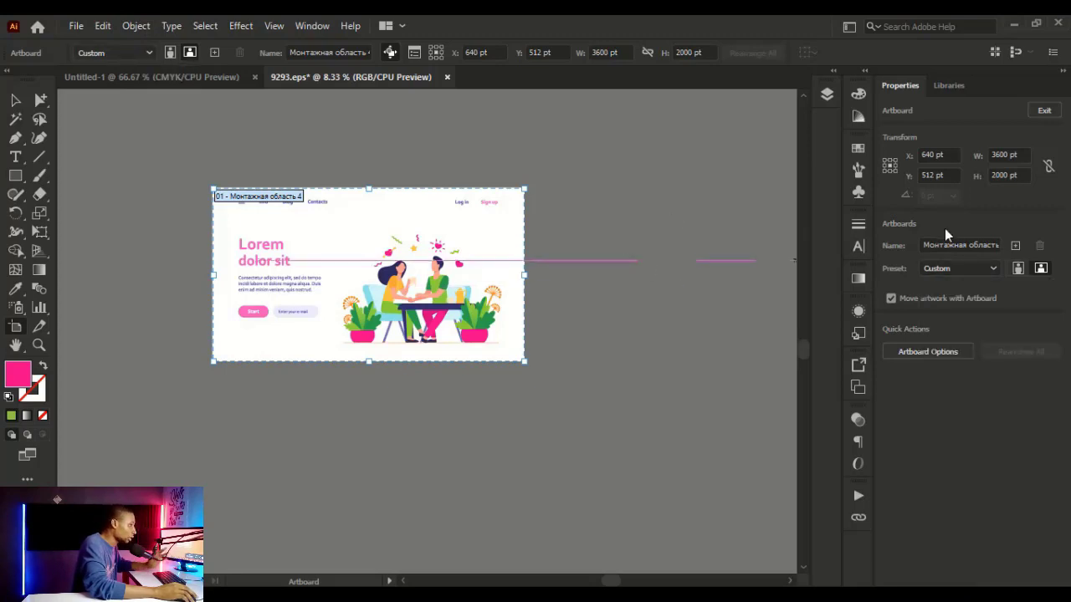
Enlarge the artboard at its lower and right edges to about 4086 by 2674 pt, and leave artboard editing.
key(ctrl+=)
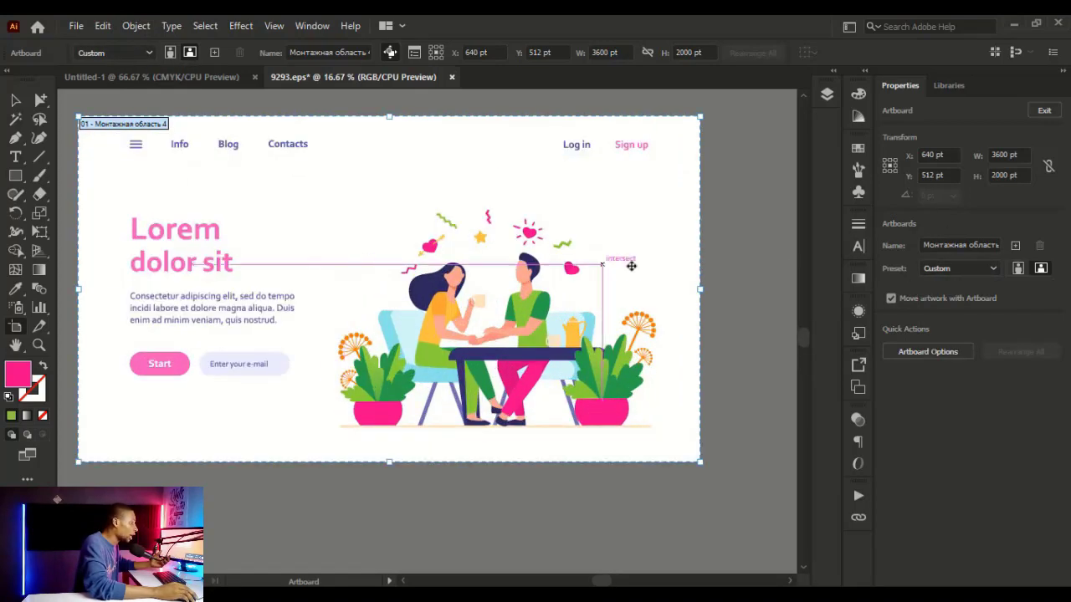
drag(432, 415, 443, 498)
drag(662, 324, 724, 324)
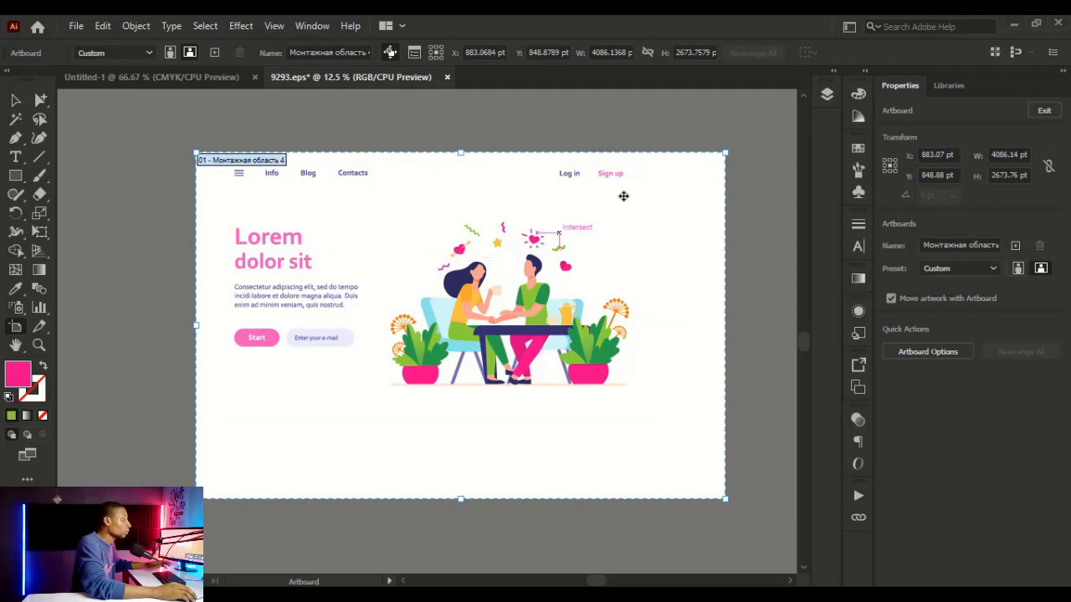
click(1043, 111)
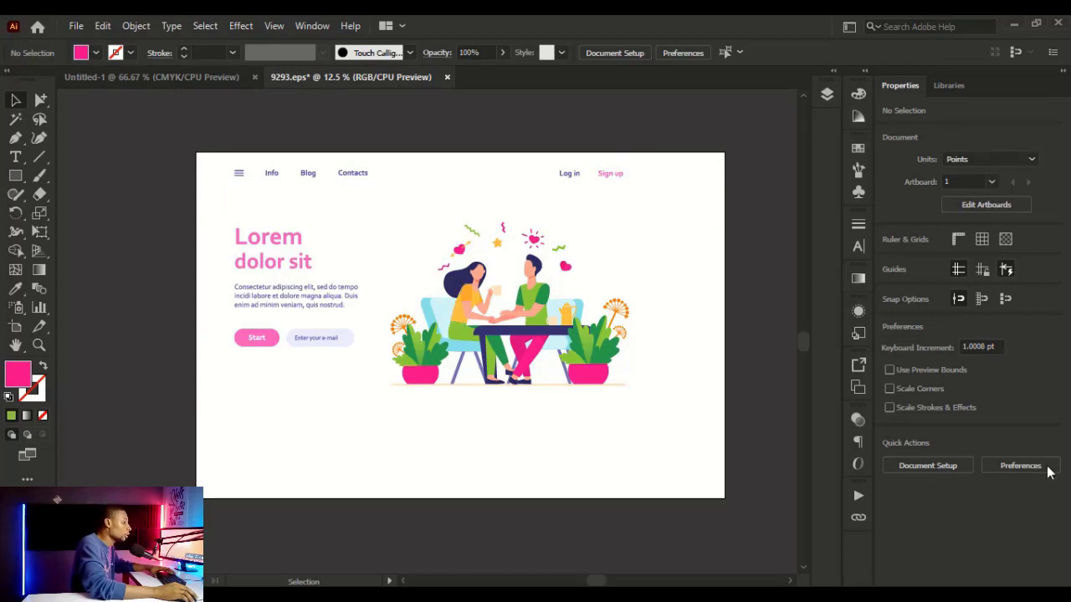
Compare the Libraries and Properties panels and look through the list of panels that can be shown.
click(958, 86)
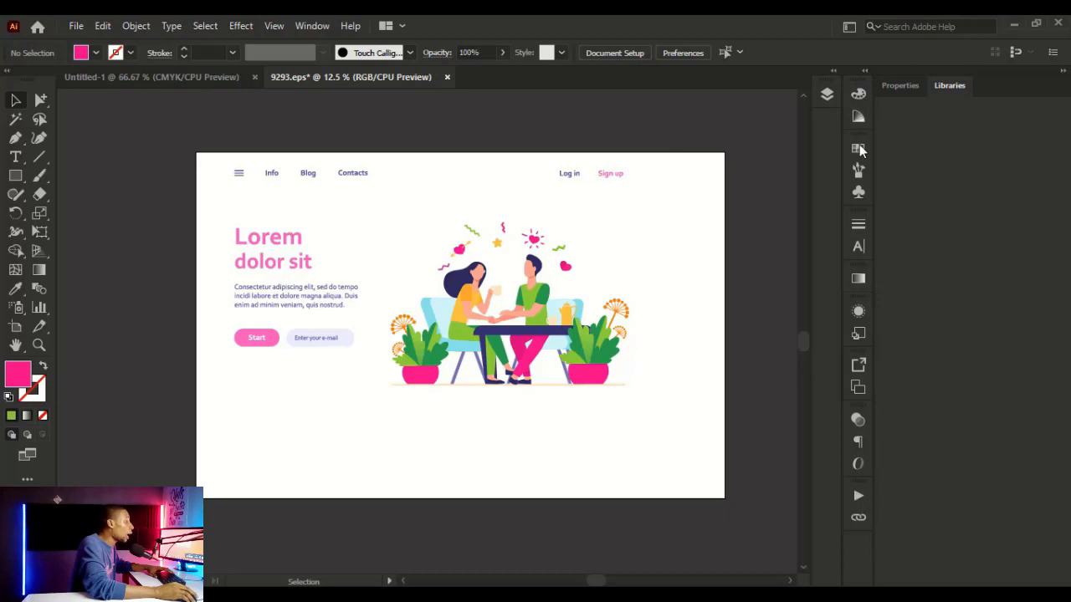
click(900, 85)
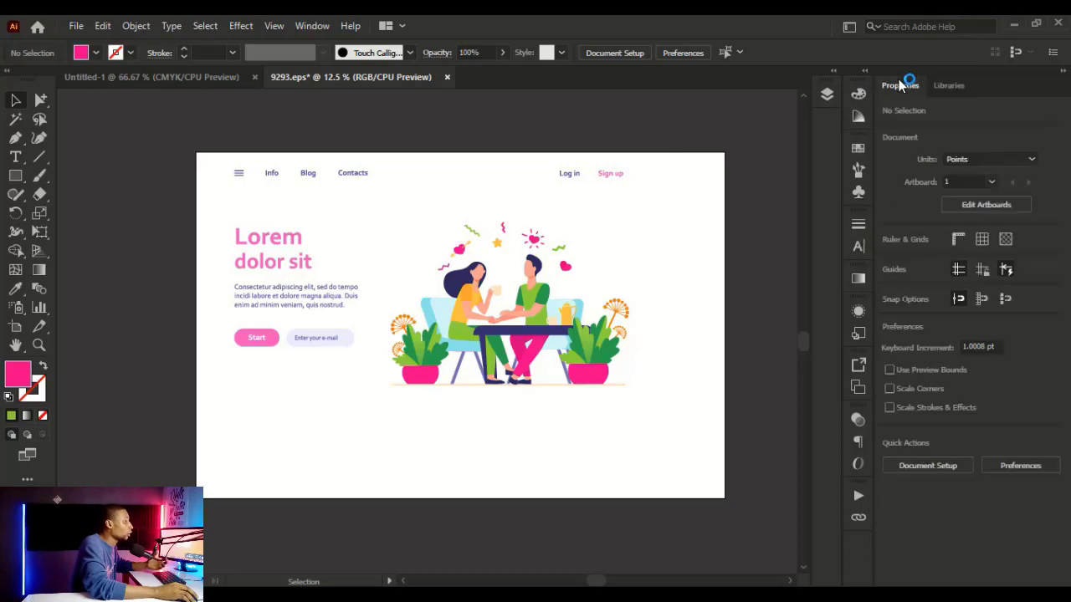
click(311, 26)
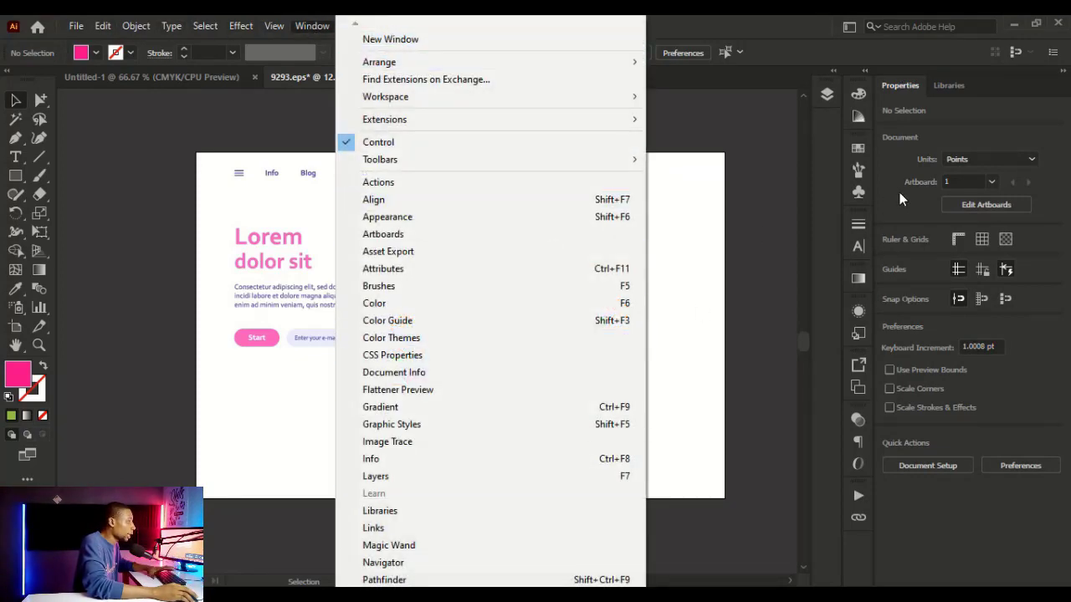
click(783, 424)
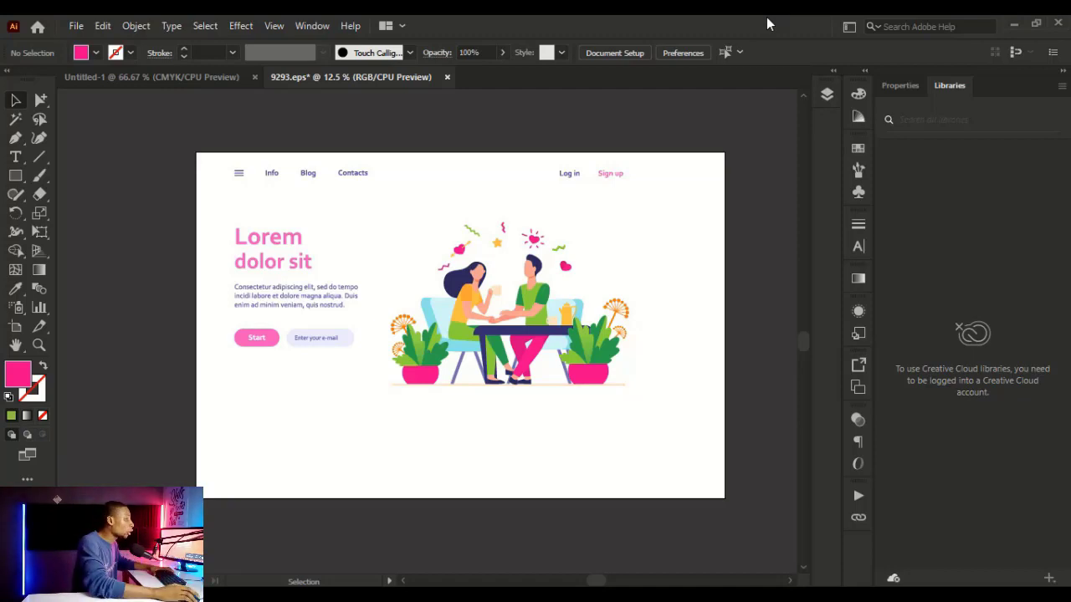
Bring up the list of available workspaces.
click(305, 27)
mouse_move(373, 99)
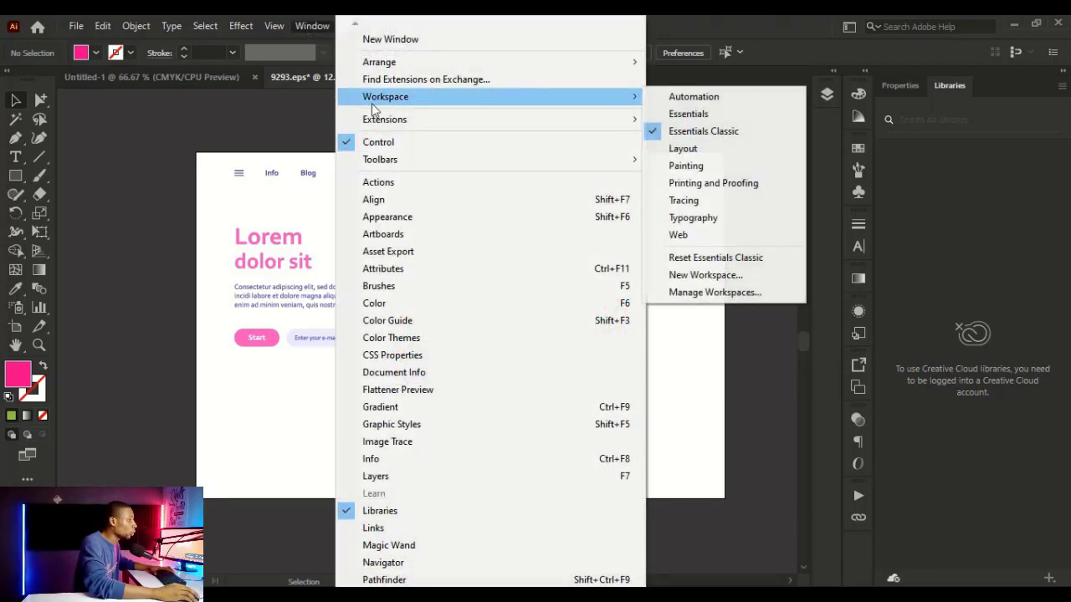